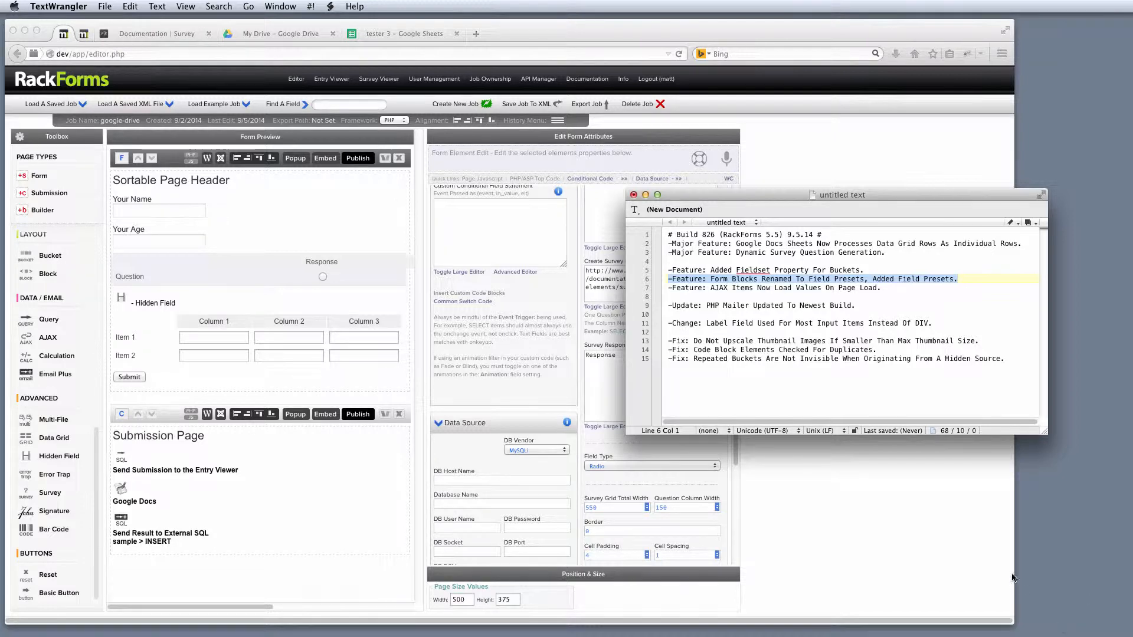
Review the Build 826 release notes, highlighting the whole list, the three Fix lines, the code block fix and the repeated buckets fix
{"action": "left_click", "coordinate": [830, 358]}
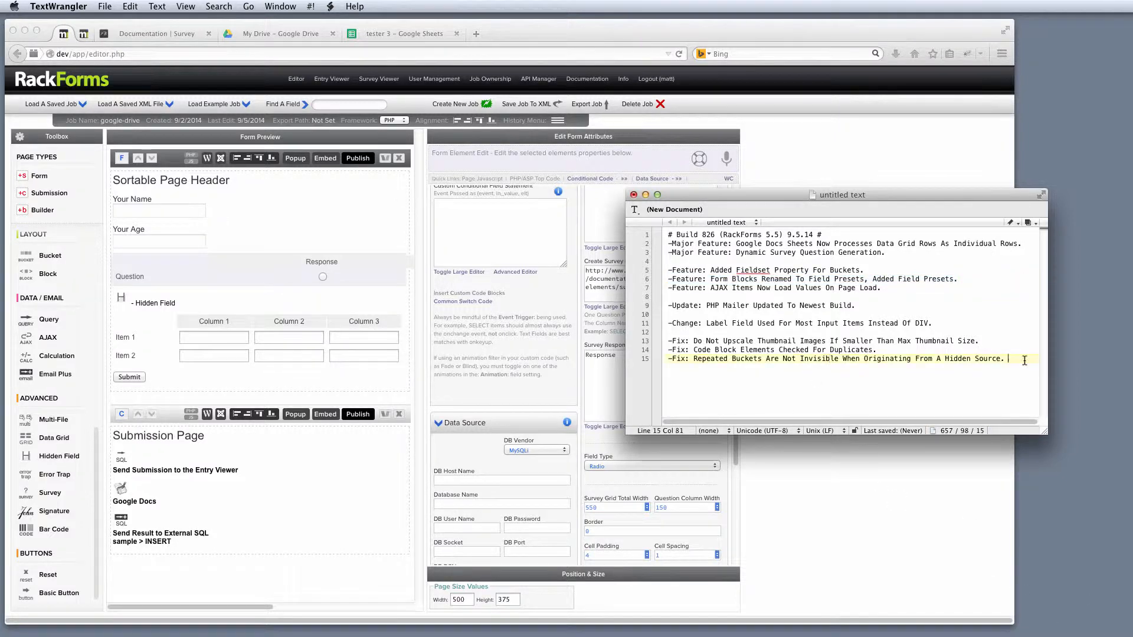
{"action": "key", "text": "super+a"}
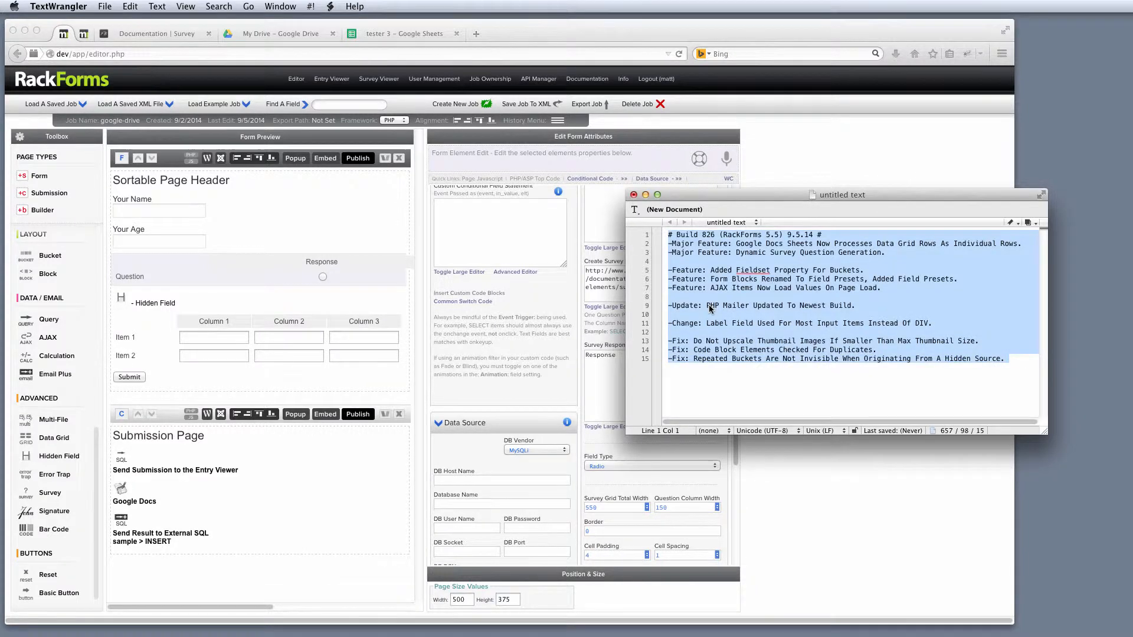
{"action": "left_click", "coordinate": [741, 323]}
{"action": "left_click_drag", "start_coordinate": [1010, 360], "coordinate": [598, 341]}
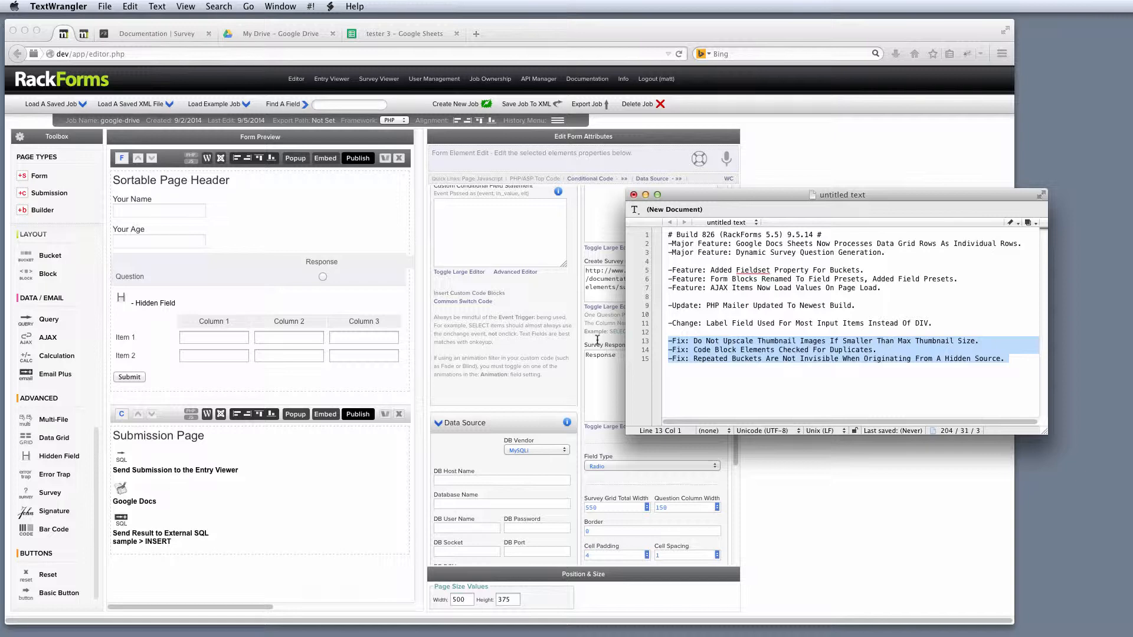
{"action": "left_click", "coordinate": [770, 363]}
{"action": "left_click_drag", "start_coordinate": [882, 350], "coordinate": [589, 348]}
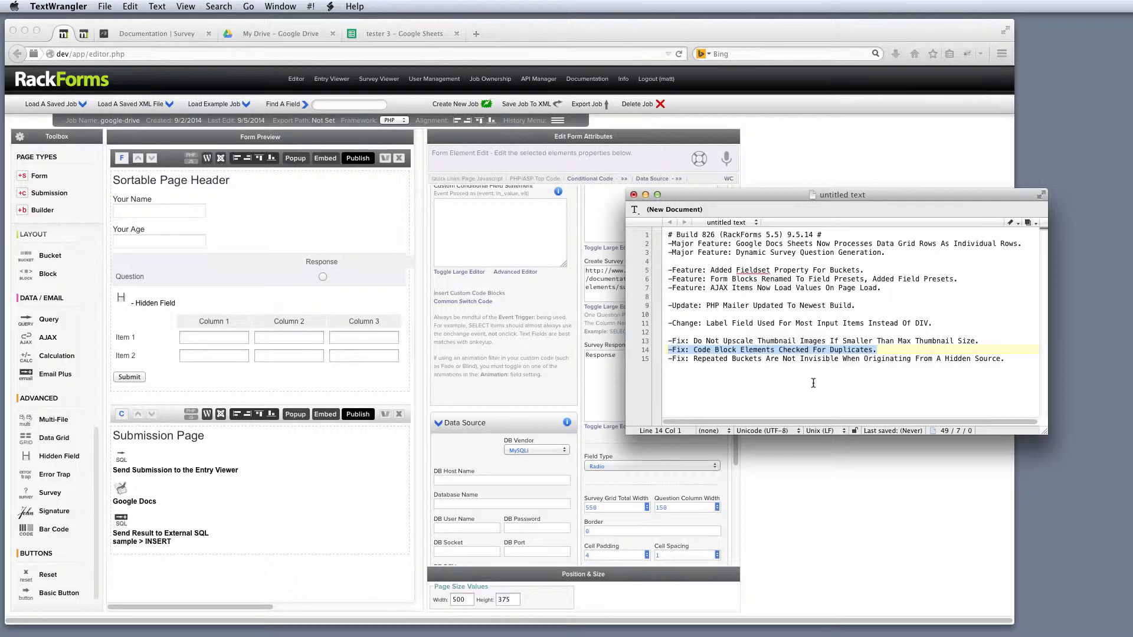
{"action": "left_click", "coordinate": [832, 382]}
{"action": "left_click_drag", "start_coordinate": [1008, 358], "coordinate": [652, 357]}
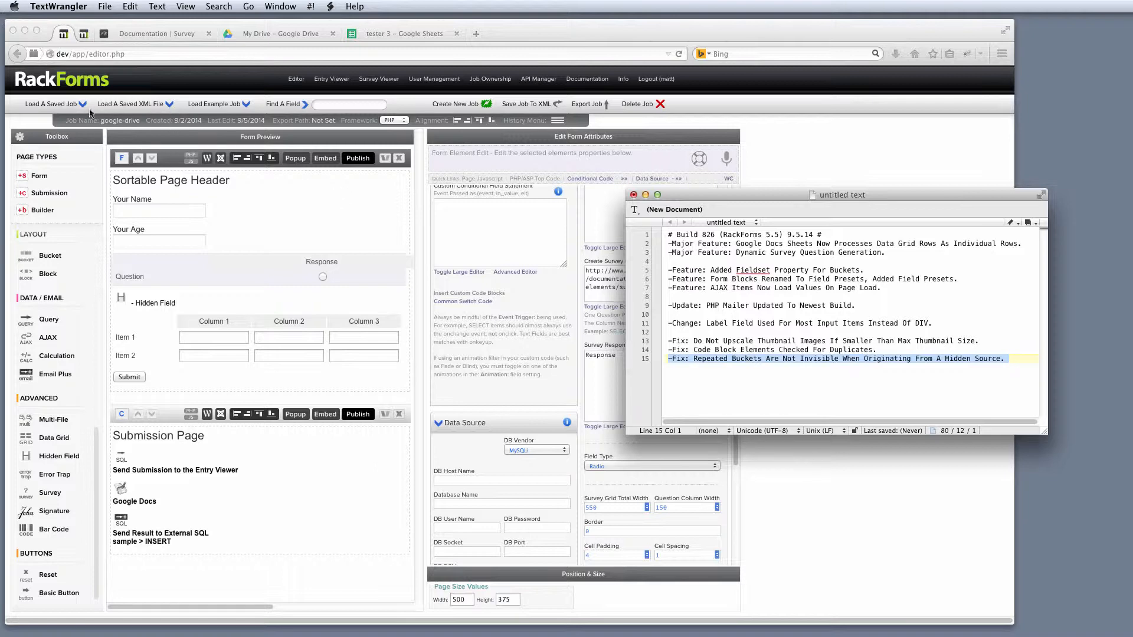
Switch to the RackForms editor in Firefox, load the saved JobTitle job and show the repeating bucket's Field Initially Visible setting
{"action": "left_click", "coordinate": [59, 106]}
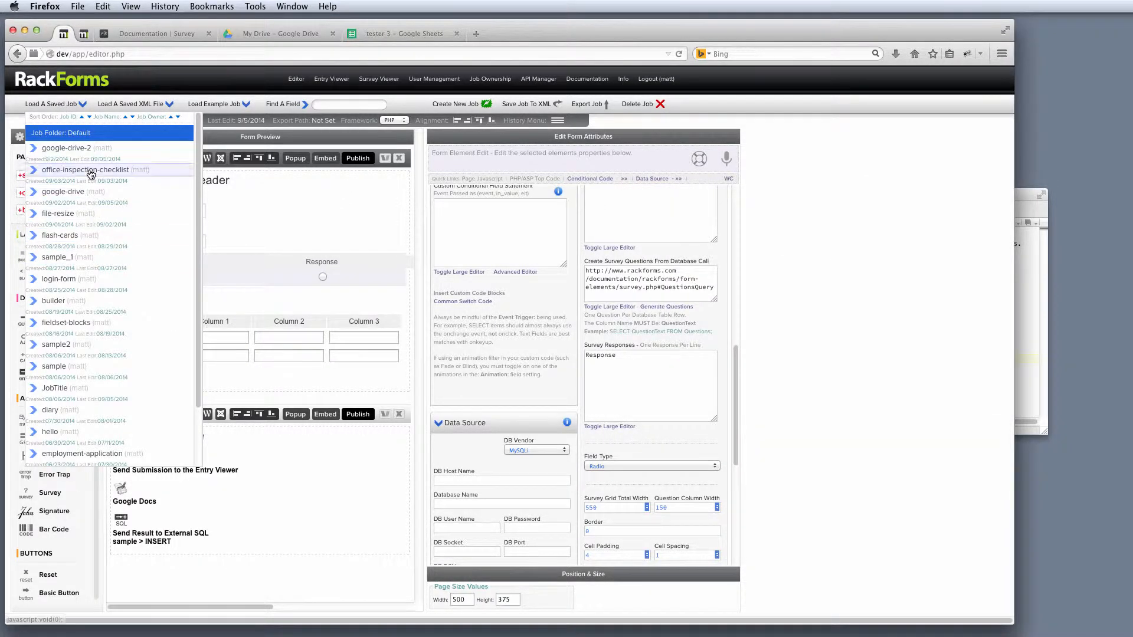
{"action": "left_click", "coordinate": [72, 388]}
{"action": "left_click", "coordinate": [381, 263]}
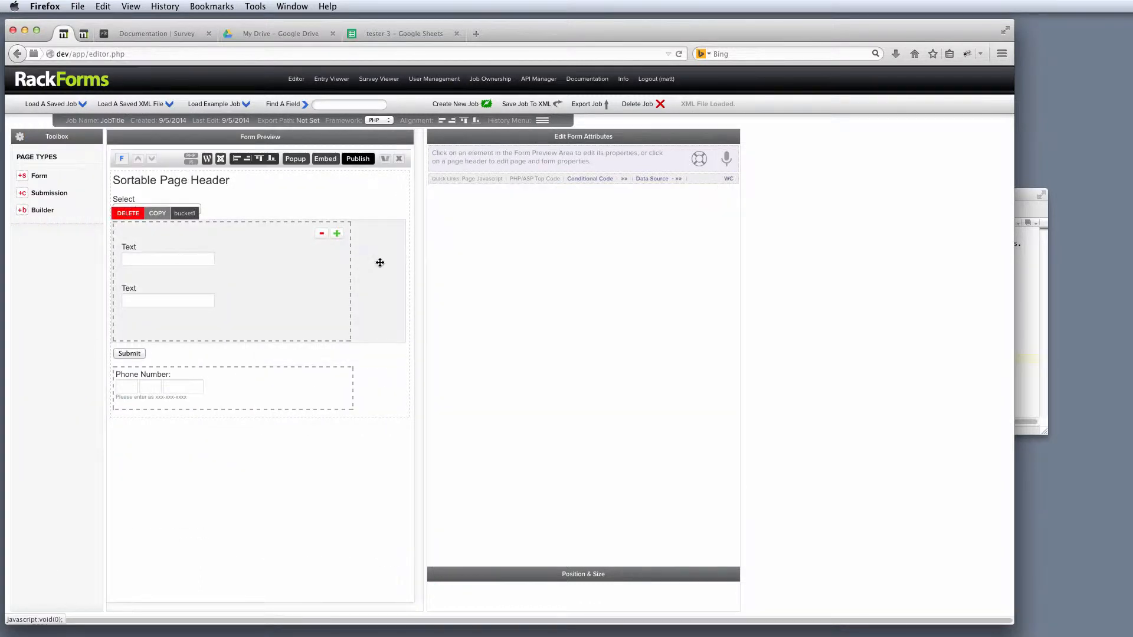
{"action": "scroll", "coordinate": [518, 423], "scroll_direction": "down", "scroll_amount": 5}
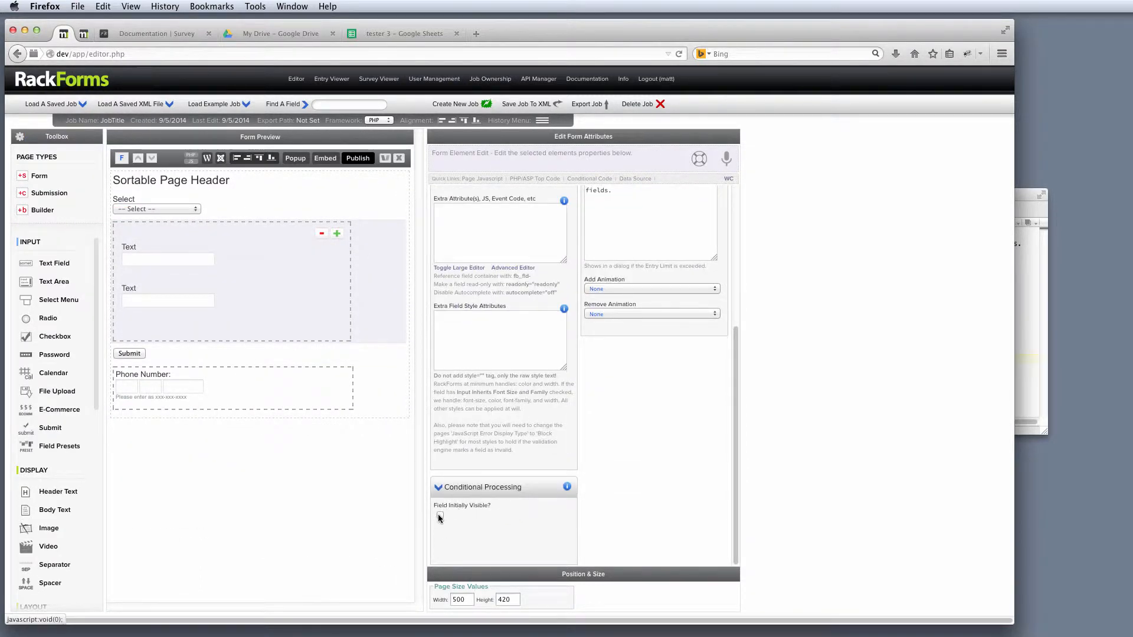
Publish the JobTitle form, examine its repeated Group fieldsets in a moved and enlarged output window, and close that window
{"action": "left_click", "coordinate": [351, 168]}
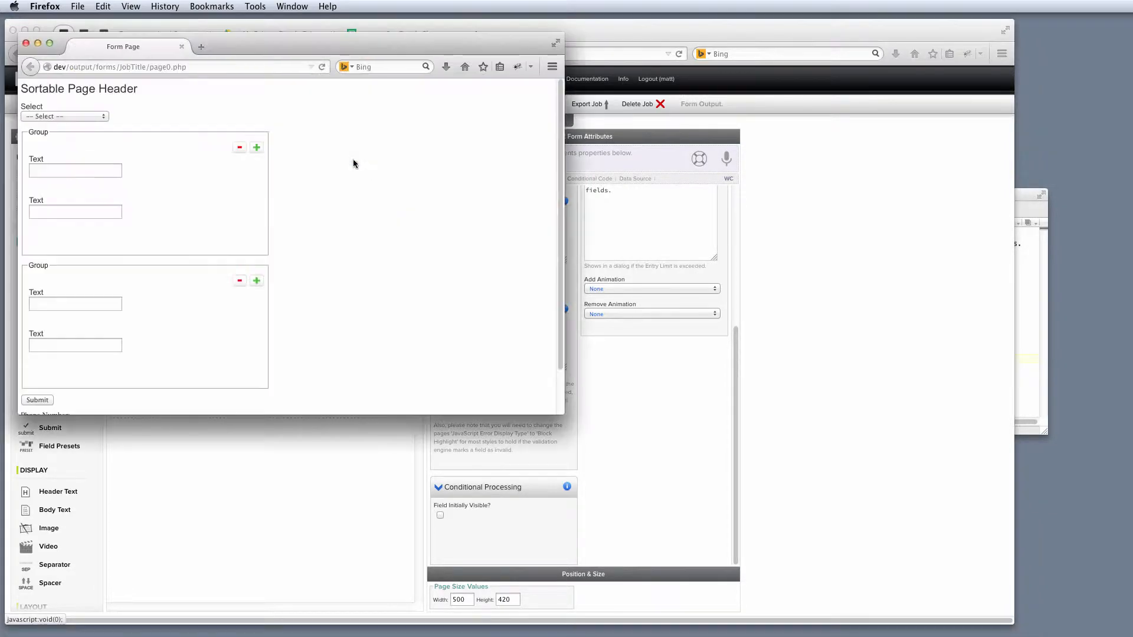
{"action": "left_click_drag", "start_coordinate": [320, 47], "coordinate": [530, 98]}
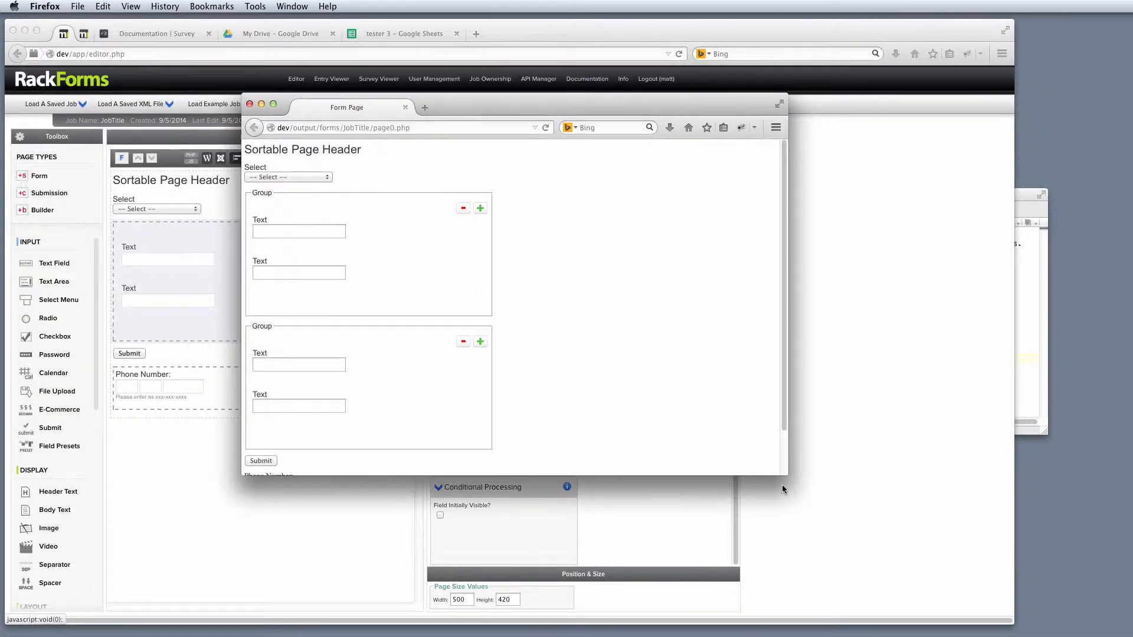
{"action": "left_click_drag", "start_coordinate": [785, 475], "coordinate": [783, 568]}
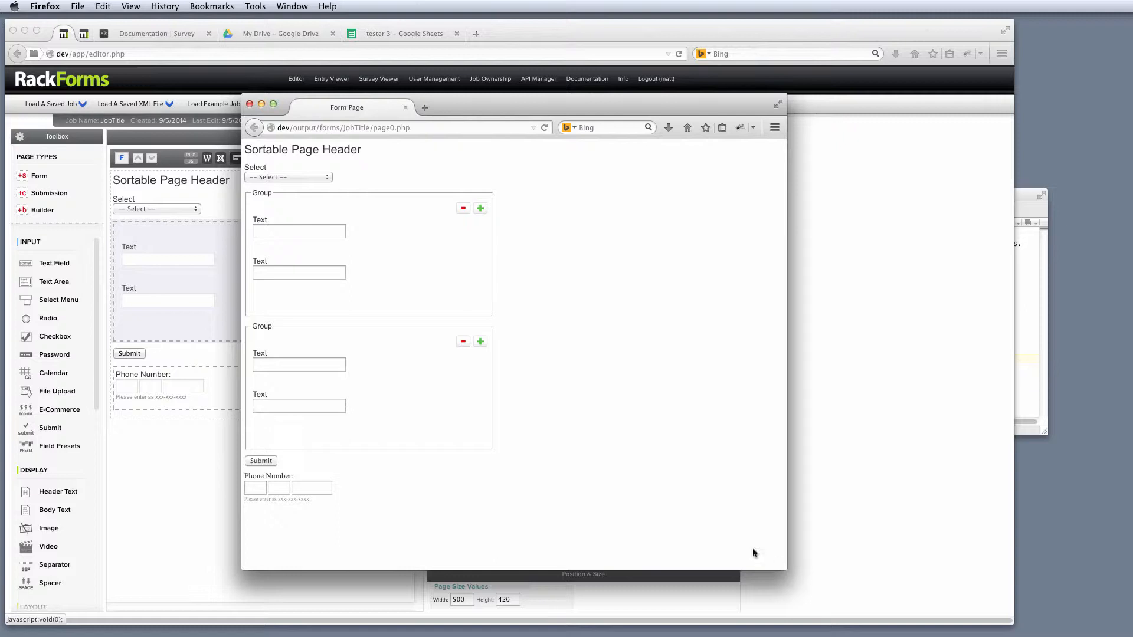
{"action": "left_click", "coordinate": [249, 104]}
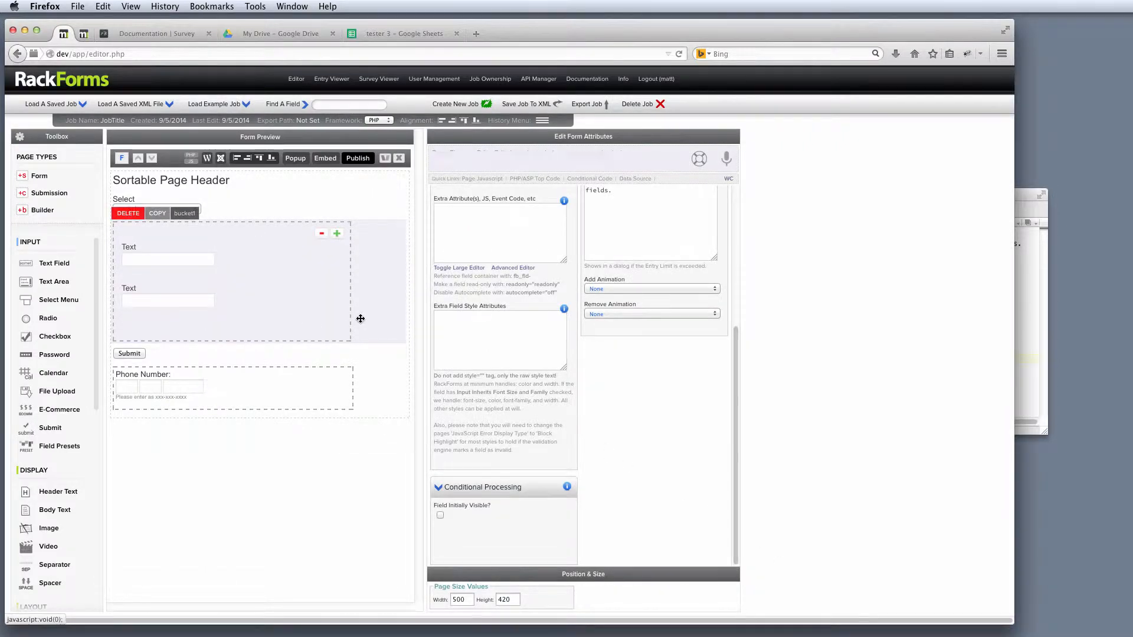
{"action": "mouse_move", "coordinate": [393, 292]}
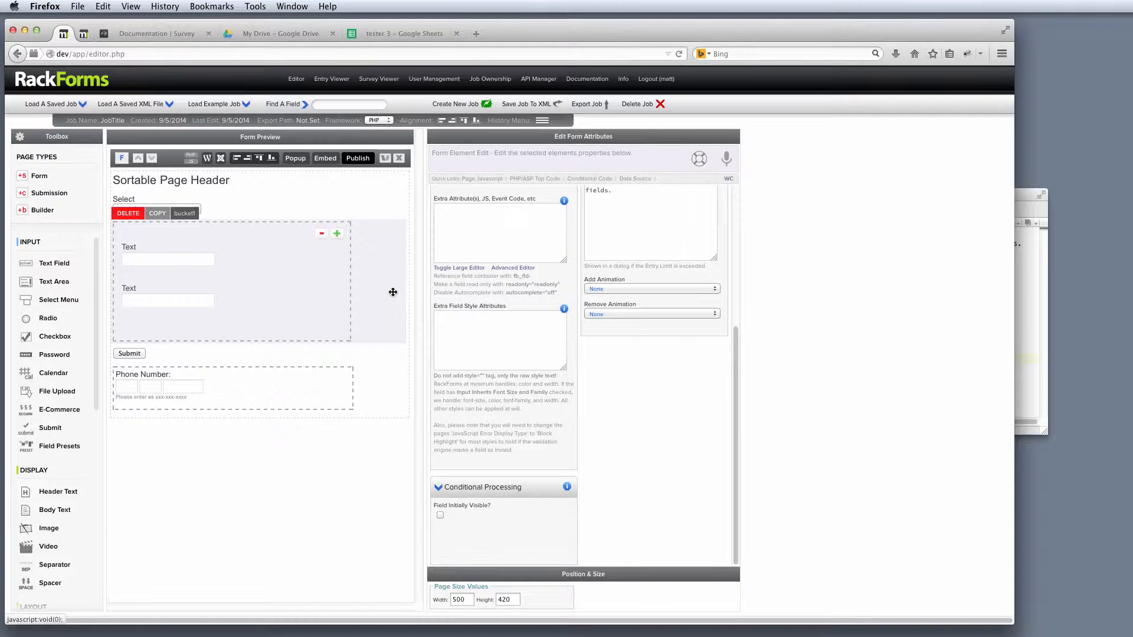
Switch to the TextWrangler release notes and highlight the PHP Mailer update and label field change lines
{"action": "left_click", "coordinate": [1018, 196]}
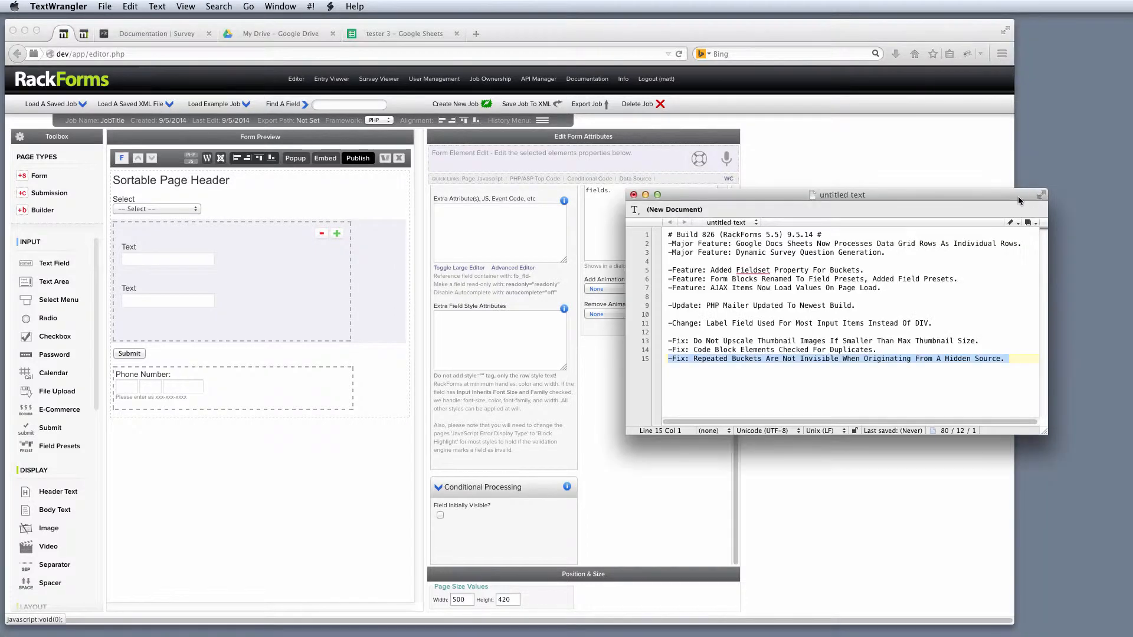
{"action": "left_click", "coordinate": [889, 297]}
{"action": "left_click_drag", "start_coordinate": [934, 323], "coordinate": [615, 303]}
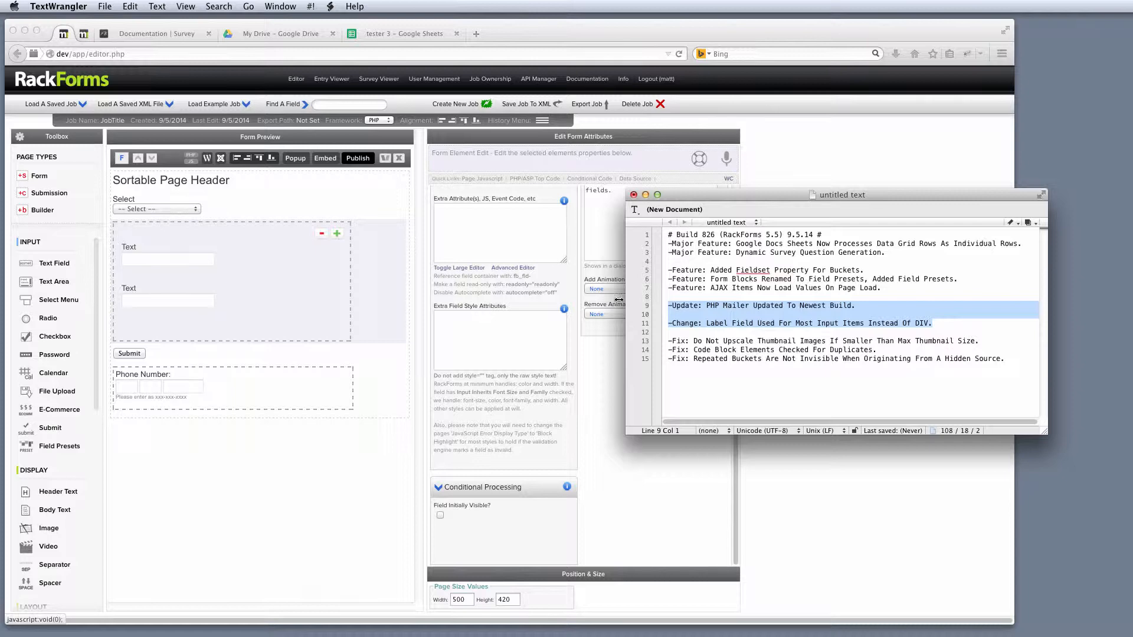
{"action": "left_click_drag", "start_coordinate": [944, 328], "coordinate": [656, 326]}
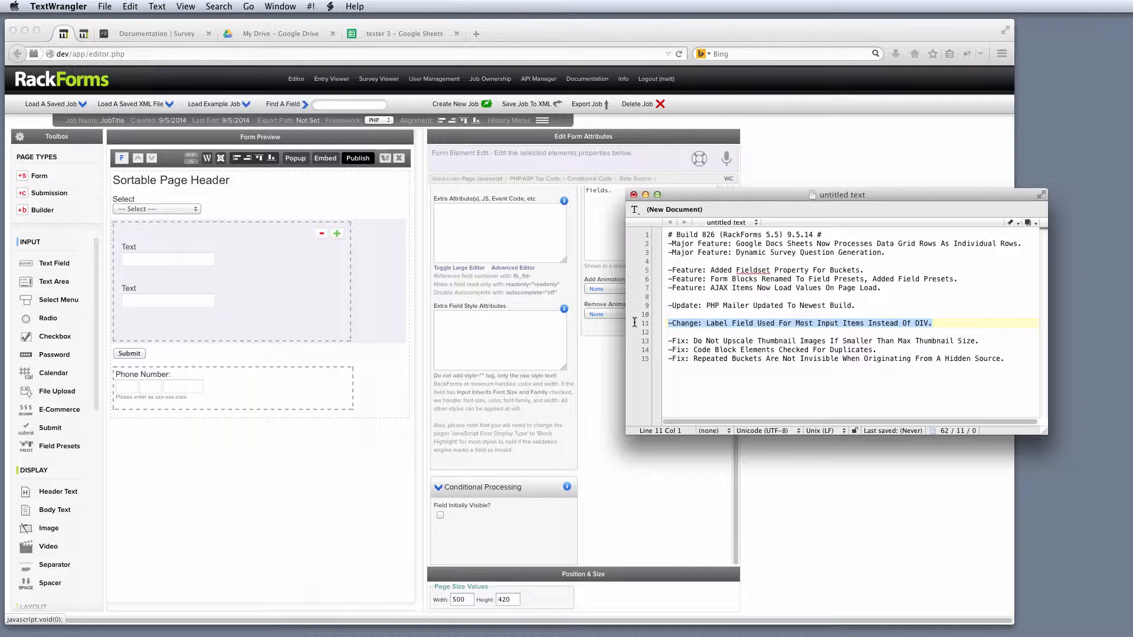
Check the first Text label in the RackForms bucket, then highlight the three Feature lines in the TextWrangler notes
{"action": "left_click", "coordinate": [133, 246]}
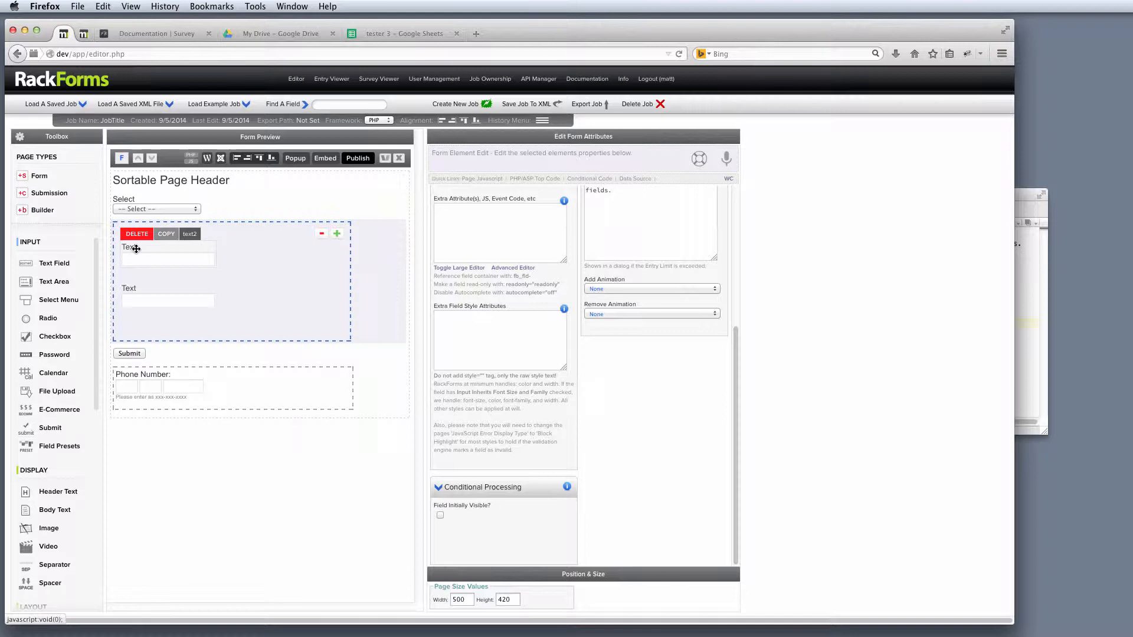
{"action": "left_click", "coordinate": [1025, 211]}
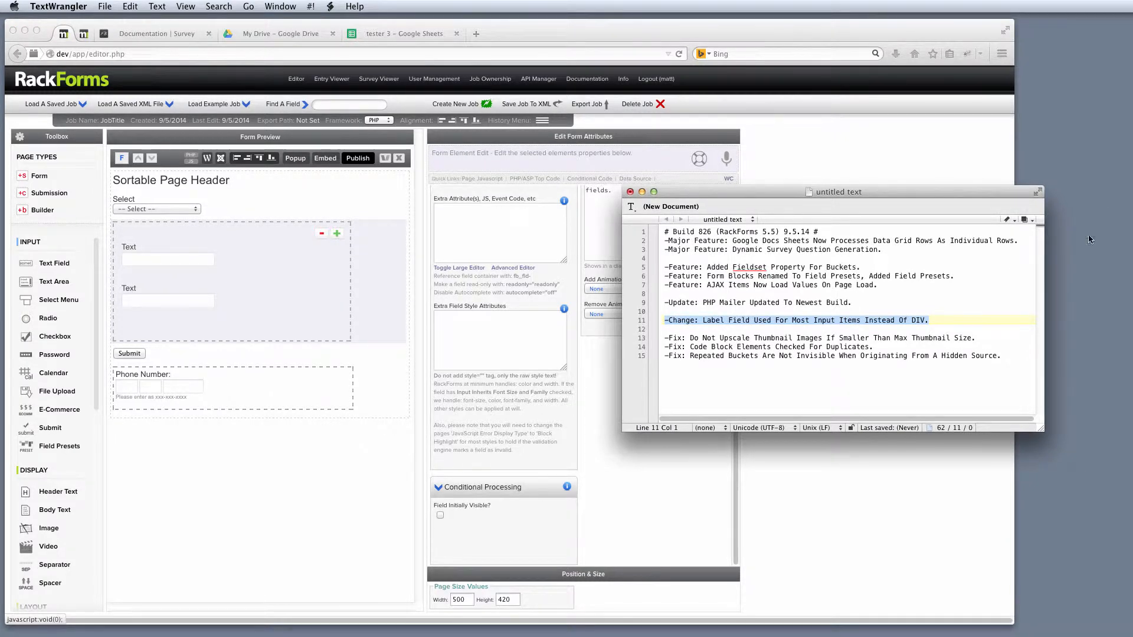
{"action": "left_click_drag", "start_coordinate": [914, 286], "coordinate": [639, 266]}
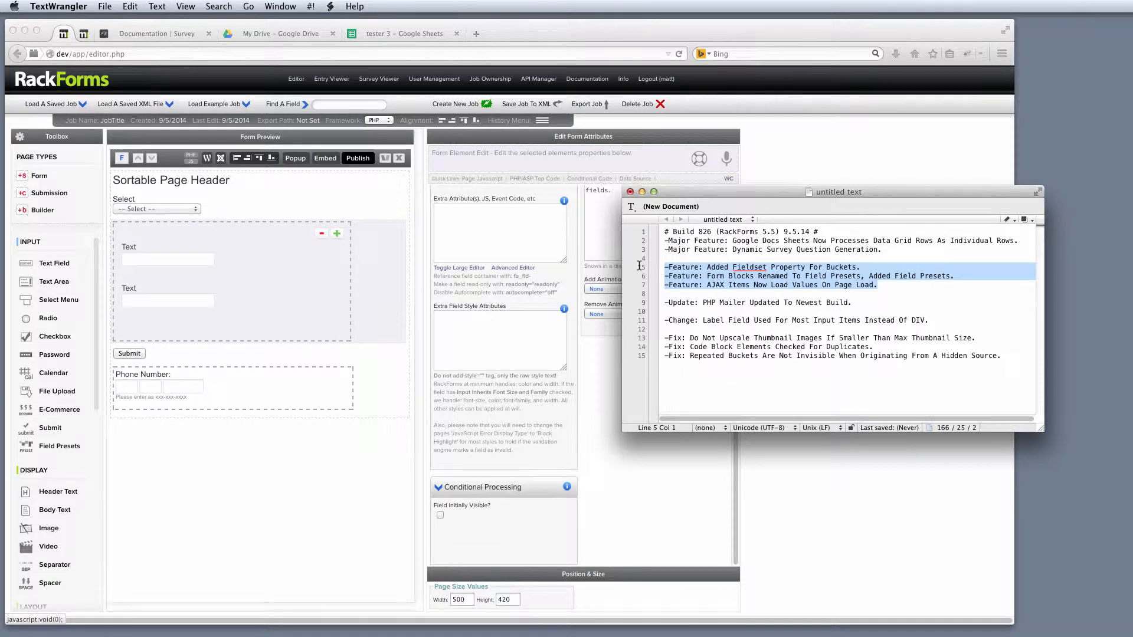
In the RackForms editor, set the repeating bucket to Use As An HTML Fieldset and publish the form
{"action": "left_click", "coordinate": [379, 288]}
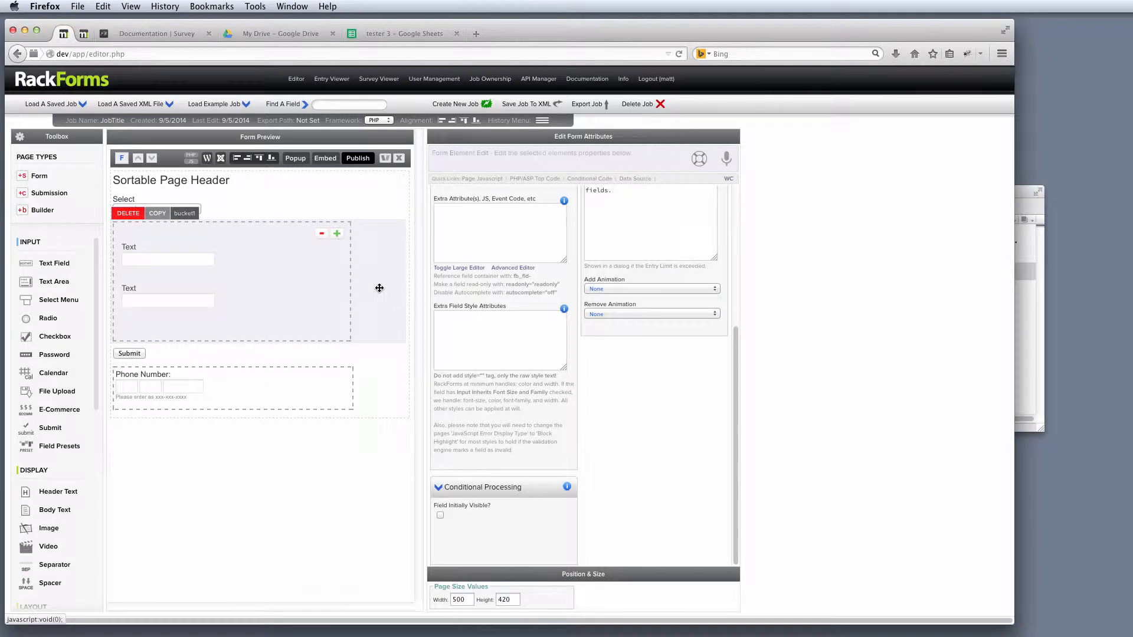
{"action": "left_click", "coordinate": [631, 293]}
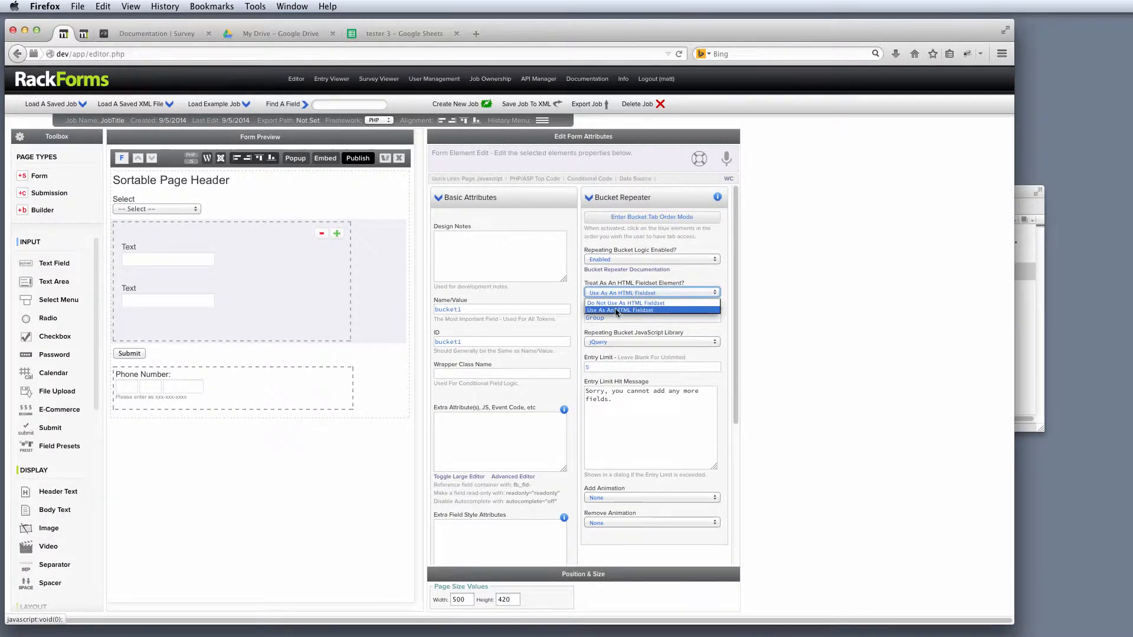
{"action": "left_click", "coordinate": [637, 309]}
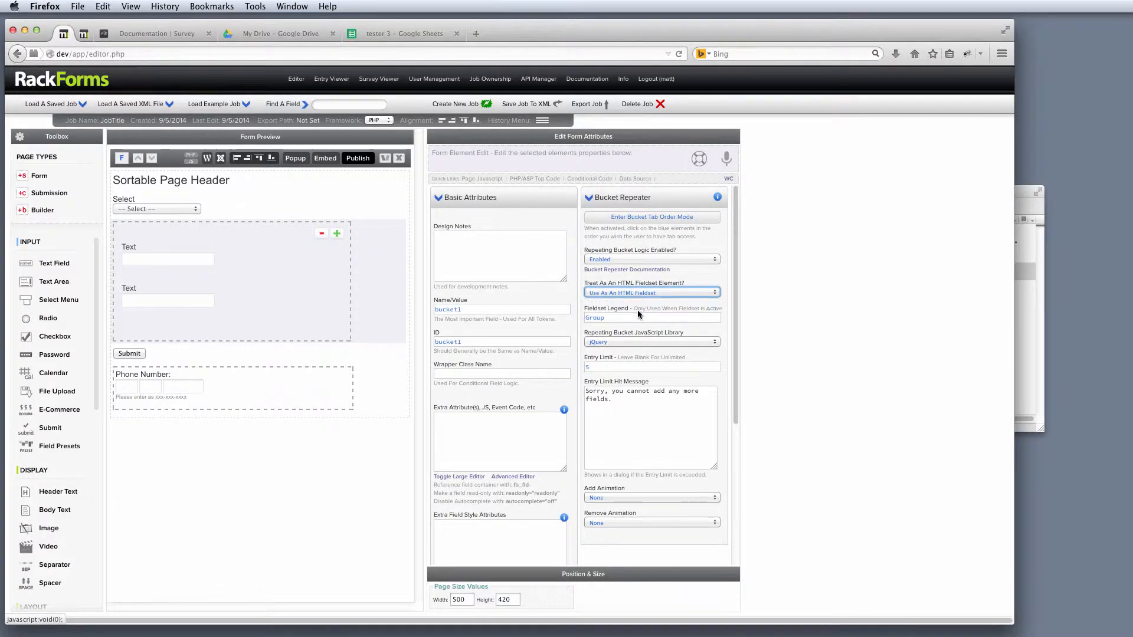
{"action": "left_click", "coordinate": [358, 159]}
Highlight the Field Presets feature line in the TextWrangler notes, then switch back to RackForms to examine the Phone Number bucket
{"action": "left_click", "coordinate": [1032, 203]}
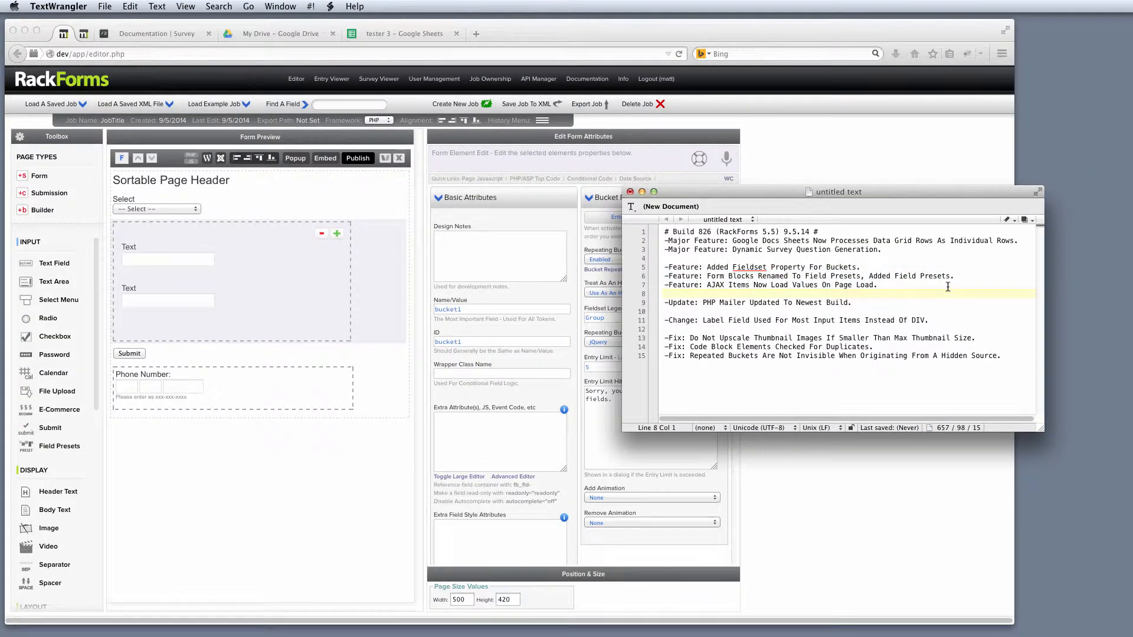
{"action": "left_click_drag", "start_coordinate": [937, 277], "coordinate": [614, 276]}
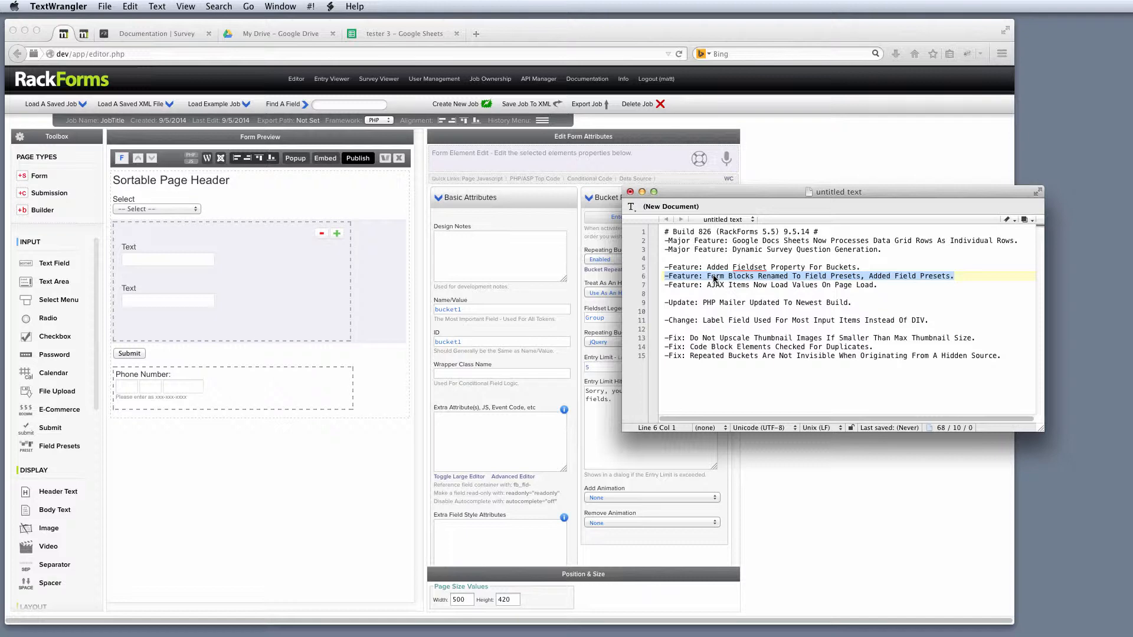
{"action": "left_click", "coordinate": [289, 423]}
{"action": "mouse_move", "coordinate": [376, 399]}
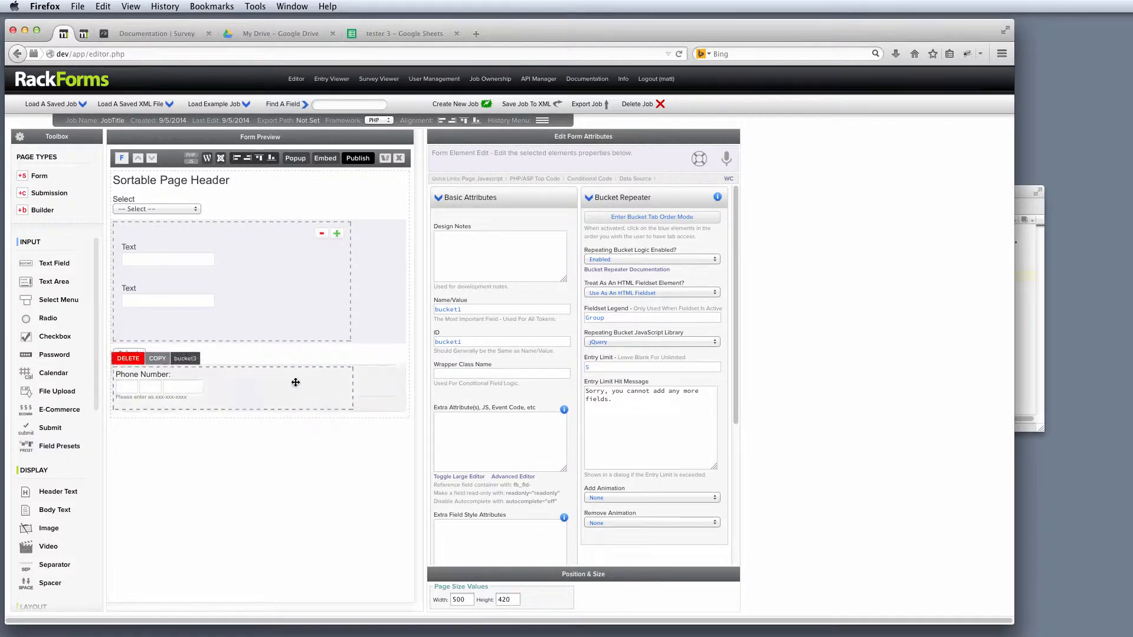
{"action": "mouse_move", "coordinate": [299, 352]}
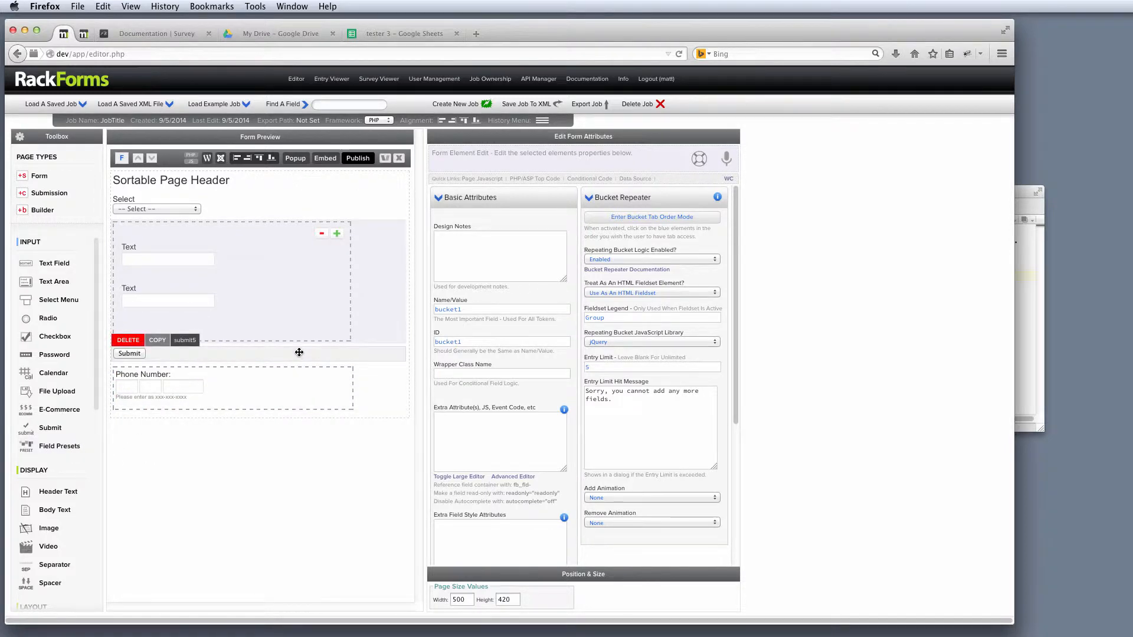
Add the US Address field preset to the form page and select its new bucket
{"action": "left_click", "coordinate": [51, 447]}
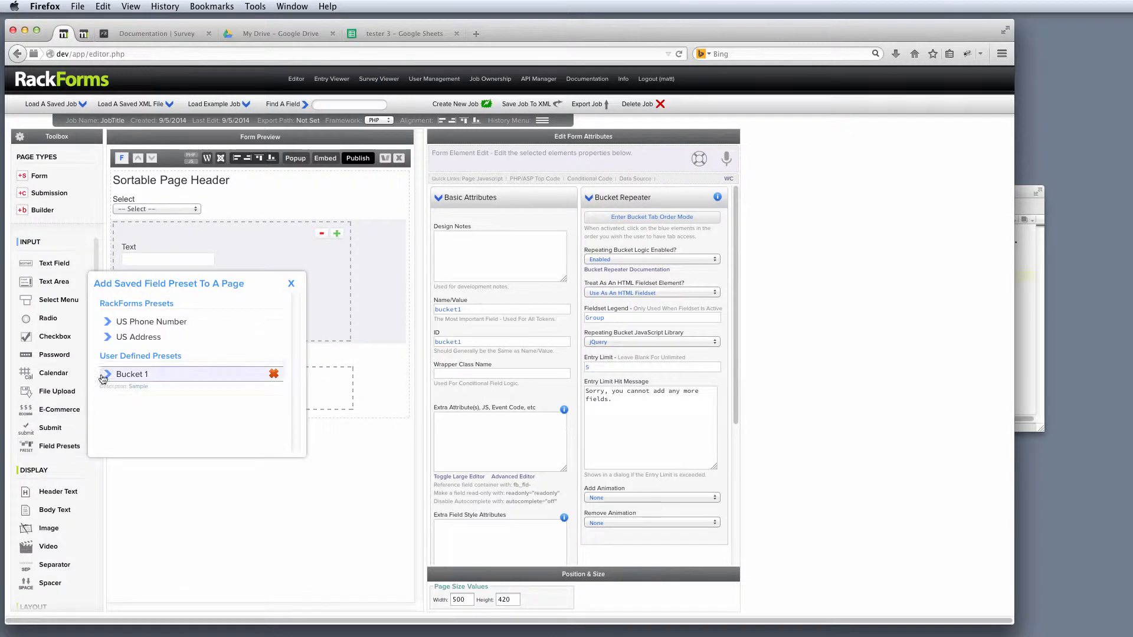
{"action": "left_click", "coordinate": [146, 337]}
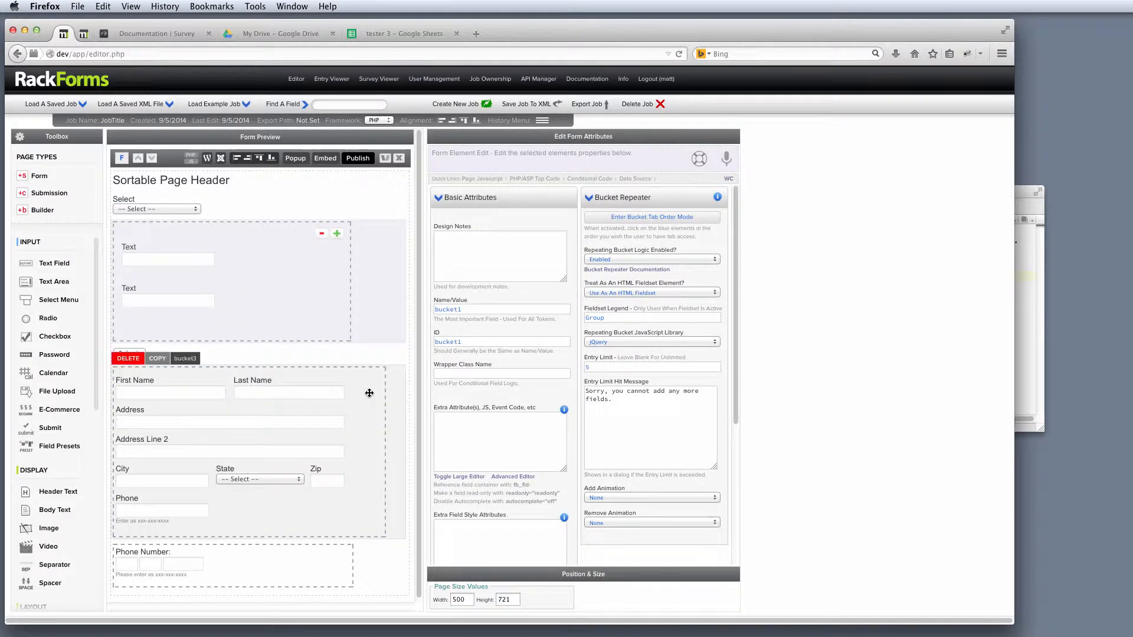
{"action": "left_click", "coordinate": [390, 391]}
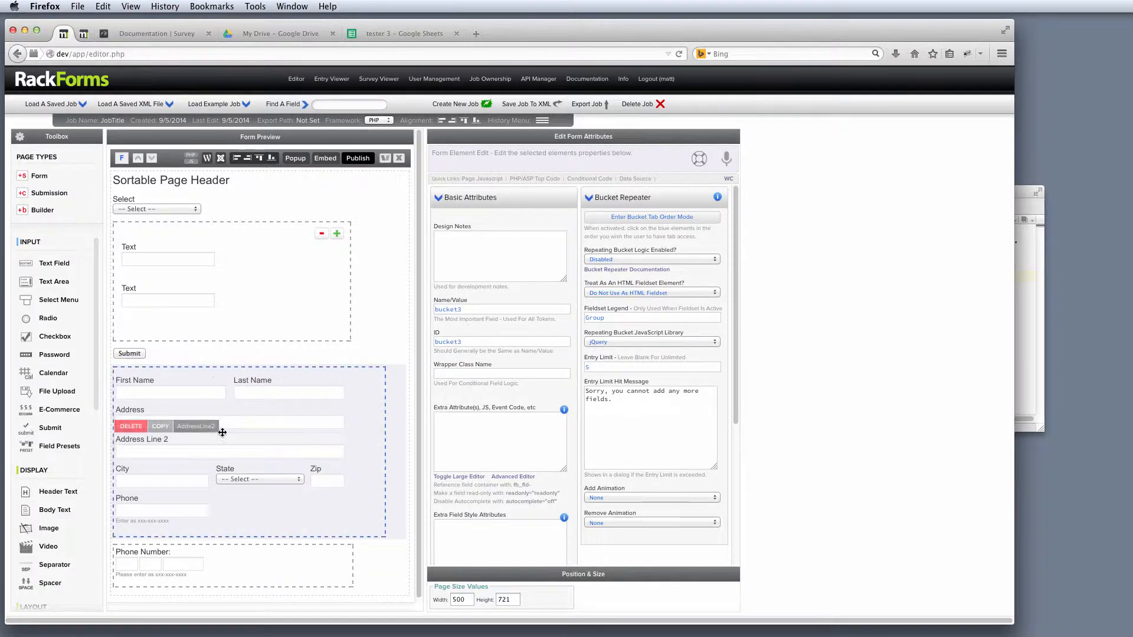
{"action": "scroll", "coordinate": [251, 450], "scroll_direction": "down", "scroll_amount": 1}
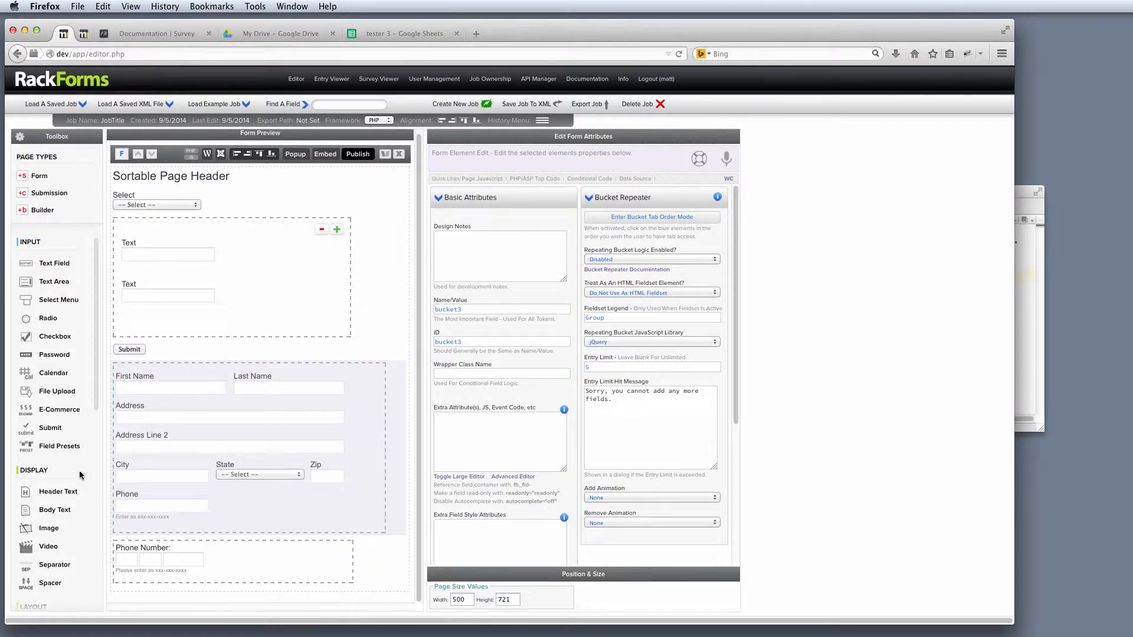
Add the user-defined Bucket 1 field preset to the form page
{"action": "left_click", "coordinate": [62, 448]}
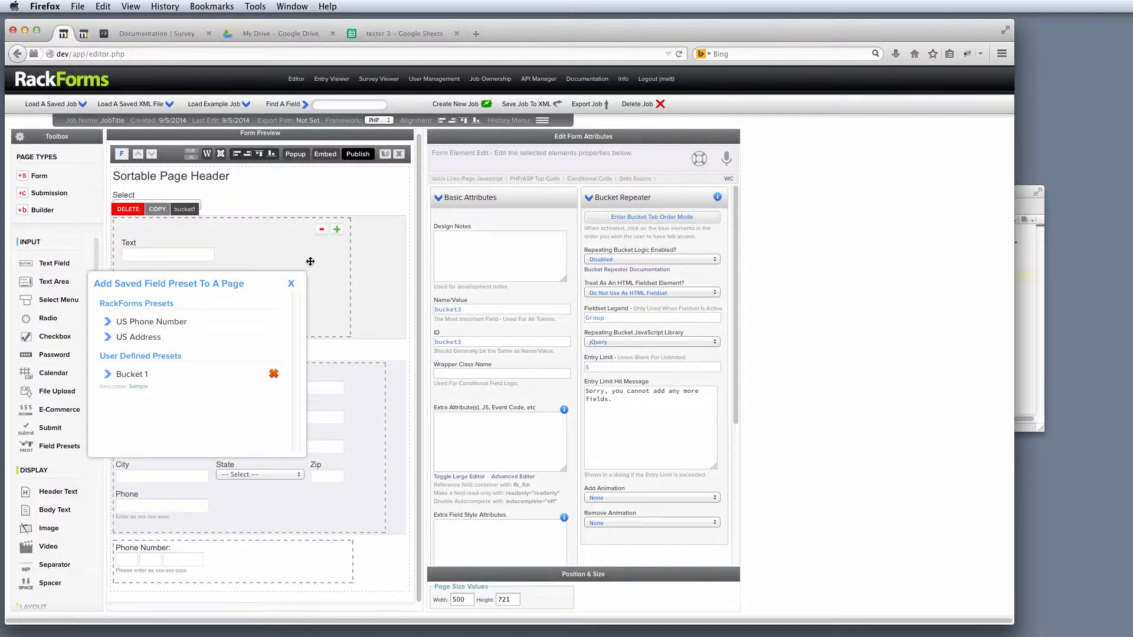
{"action": "left_click", "coordinate": [136, 374]}
{"action": "scroll", "coordinate": [291, 443], "scroll_direction": "down", "scroll_amount": 3}
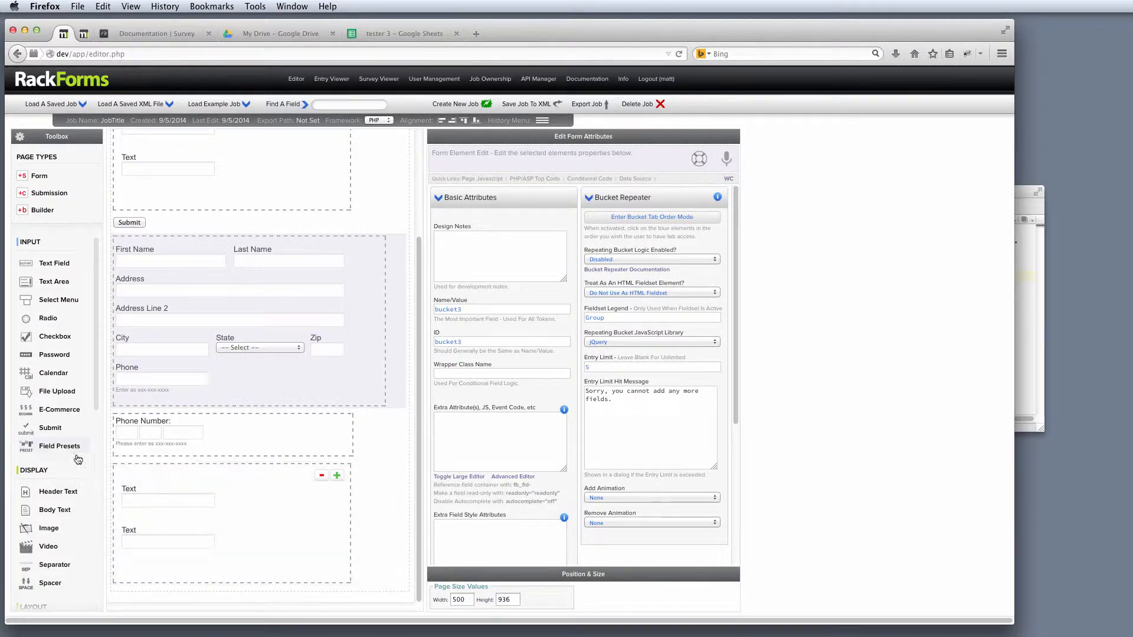
Show the saved field presets list, then highlight the AJAX Items feature line in the TextWrangler release notes
{"action": "left_click", "coordinate": [59, 448]}
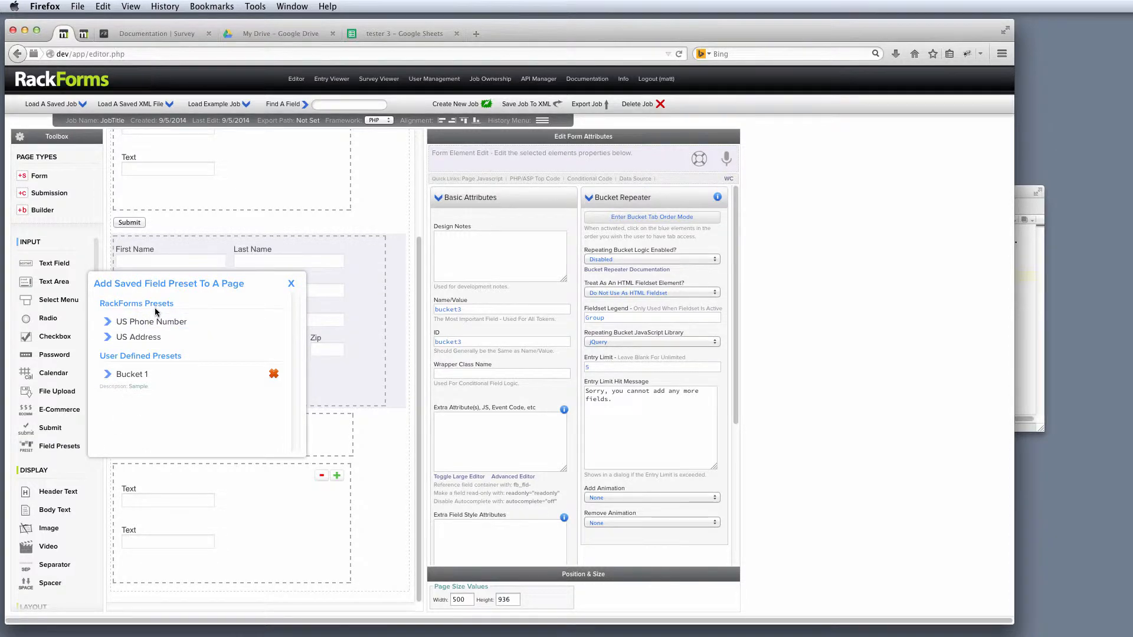
{"action": "left_click", "coordinate": [1018, 201]}
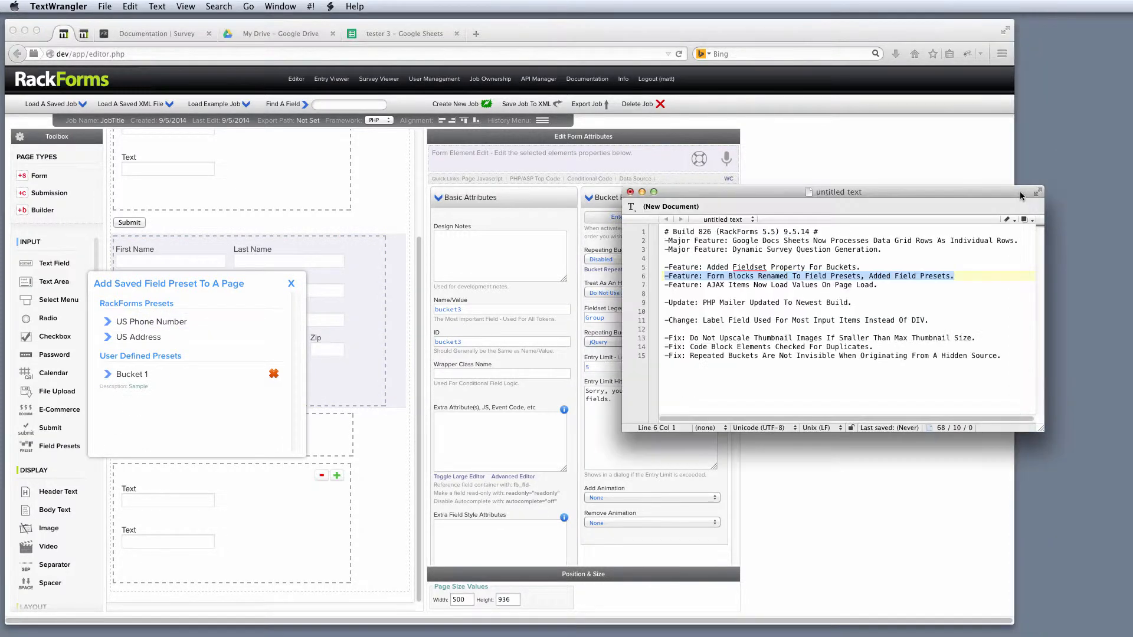
{"action": "left_click", "coordinate": [882, 258]}
{"action": "left_click_drag", "start_coordinate": [883, 285], "coordinate": [643, 285]}
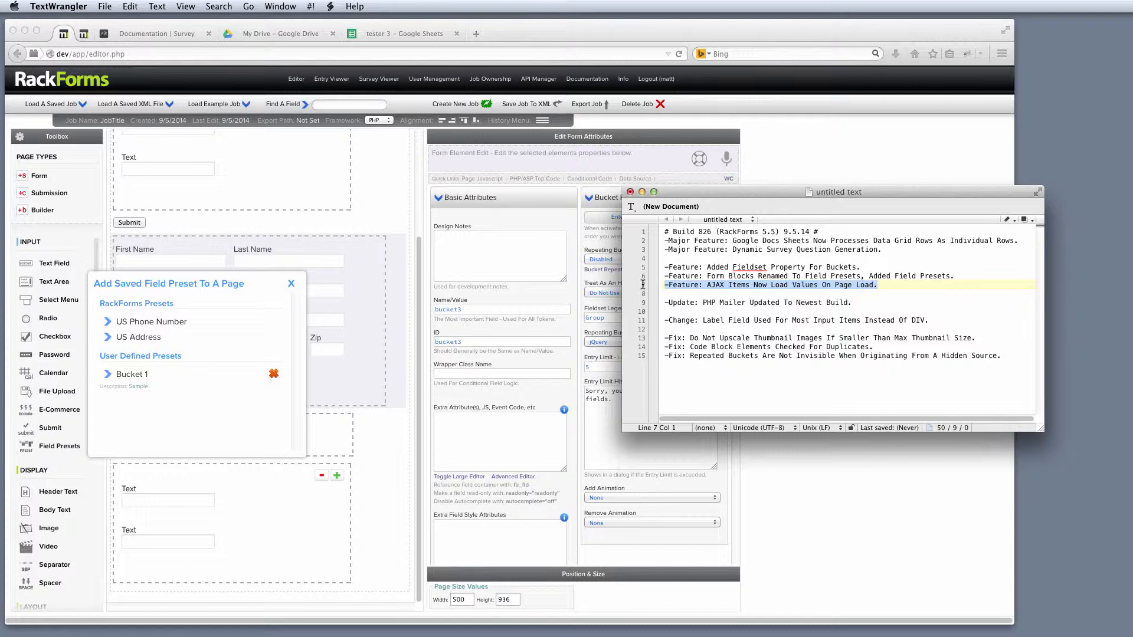
Change "Processes" to "Process" in the Google Docs Sheets feature line of the release notes and highlight that line
{"action": "left_click", "coordinate": [940, 256]}
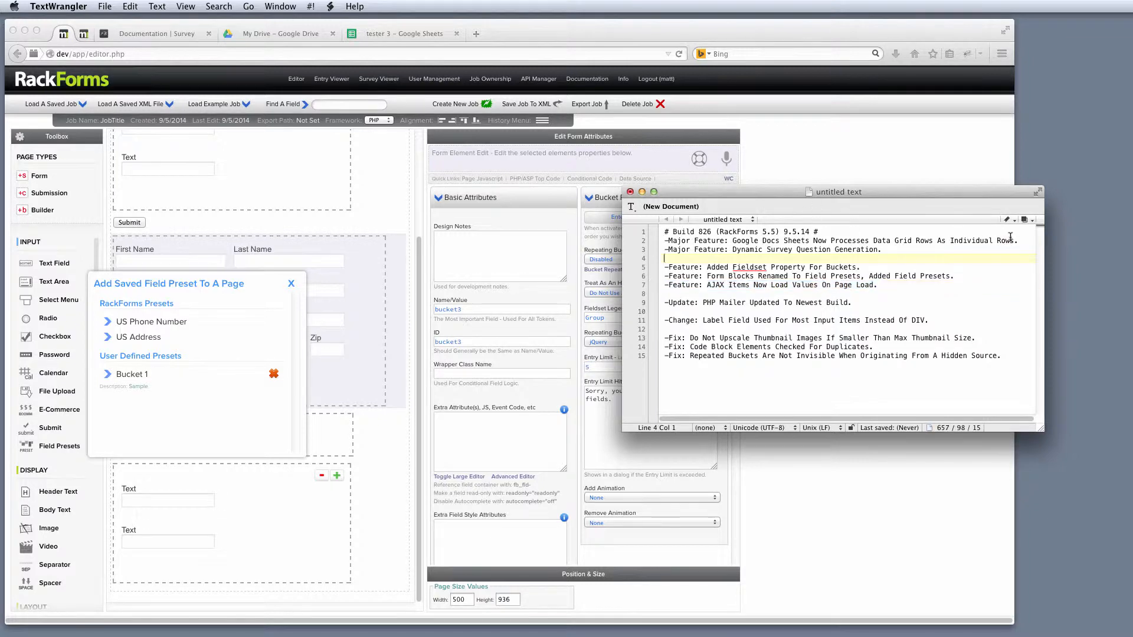
{"action": "left_click_drag", "start_coordinate": [1023, 240], "coordinate": [639, 240]}
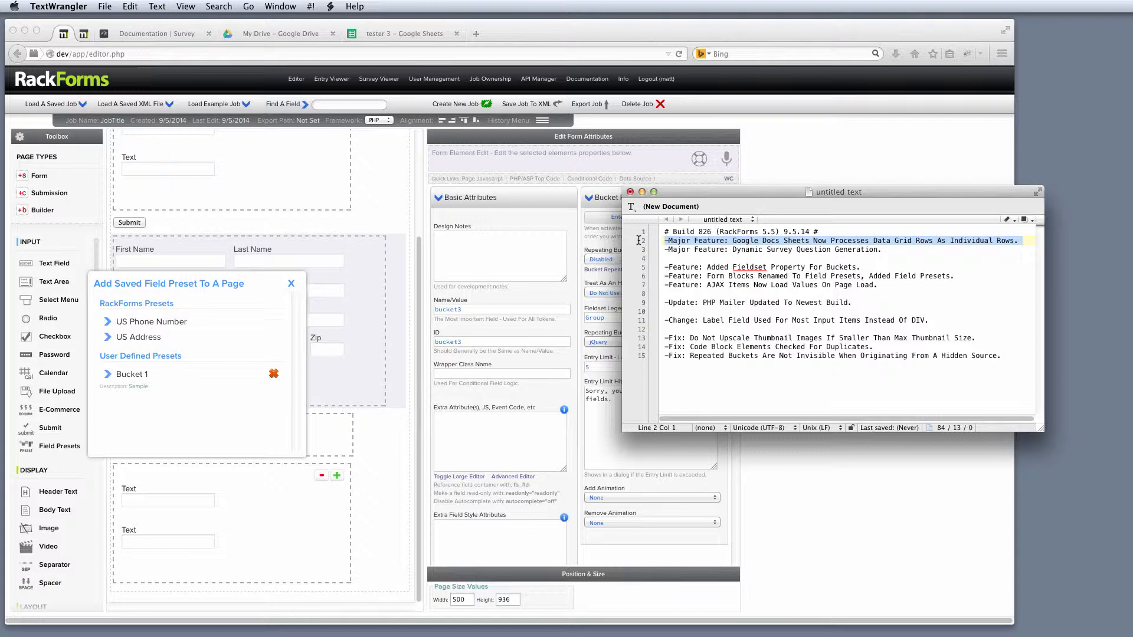
{"action": "double_click", "coordinate": [835, 241]}
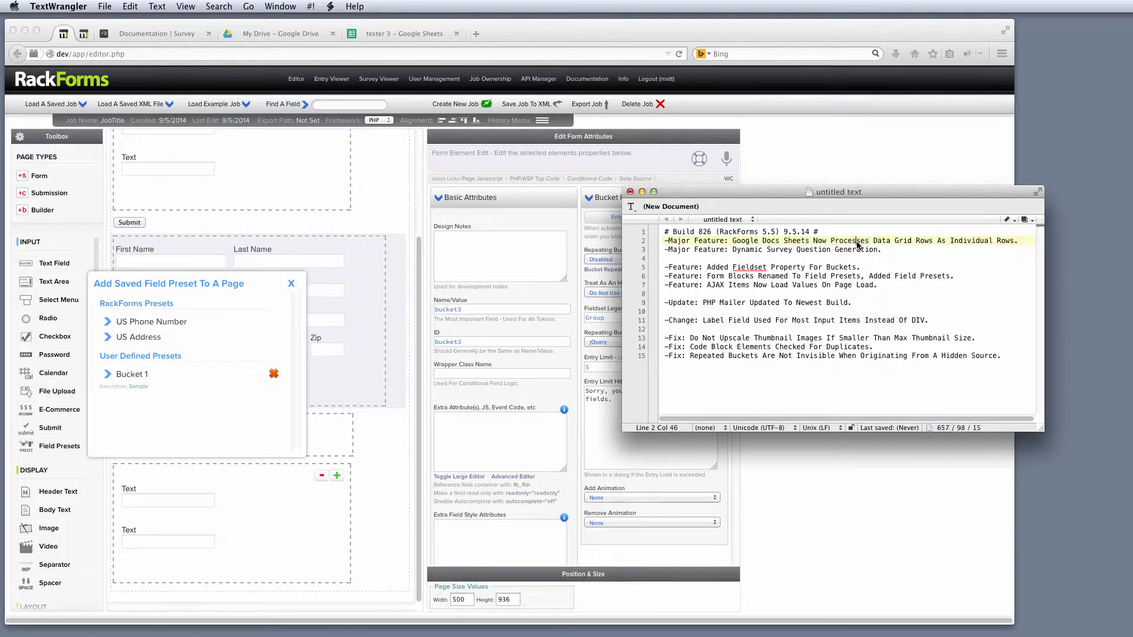
{"action": "type", "text": "Process"}
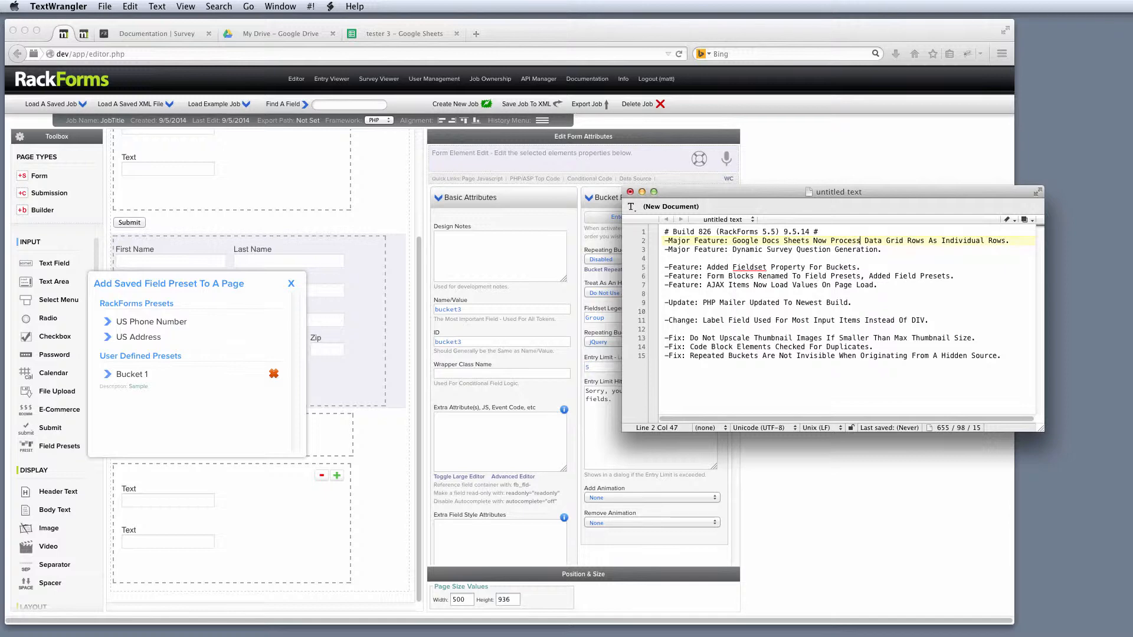
{"action": "left_click_drag", "start_coordinate": [1010, 241], "coordinate": [664, 231]}
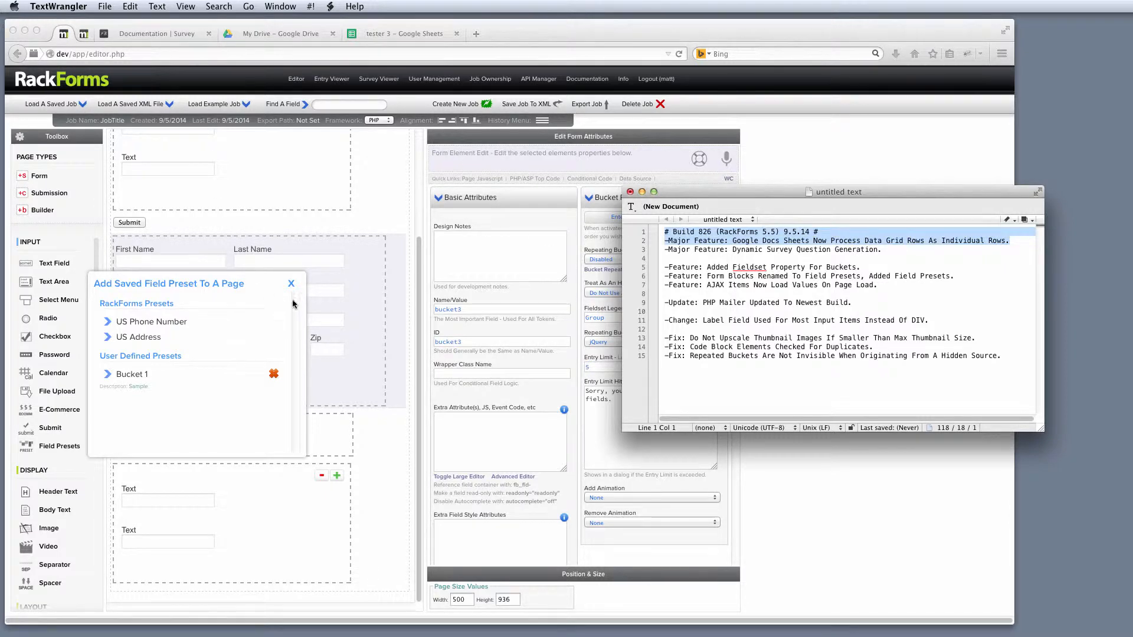
Switch to RackForms in Firefox, close the saved field presets list and load the saved google-drive job
{"action": "left_click", "coordinate": [289, 287]}
{"action": "left_click", "coordinate": [71, 104]}
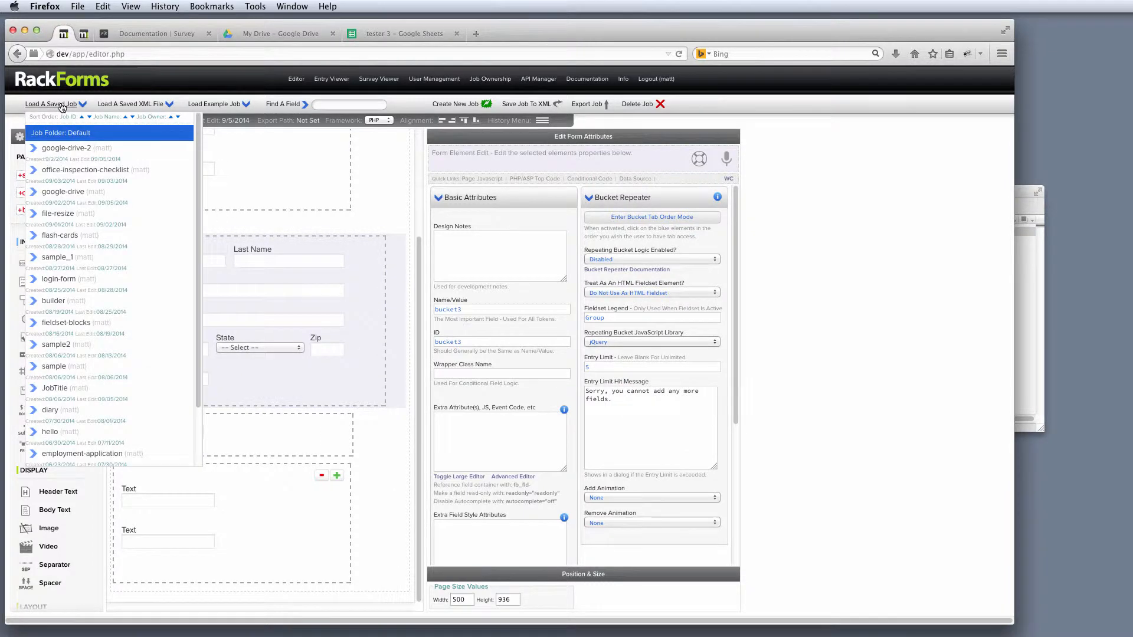
{"action": "left_click", "coordinate": [90, 189]}
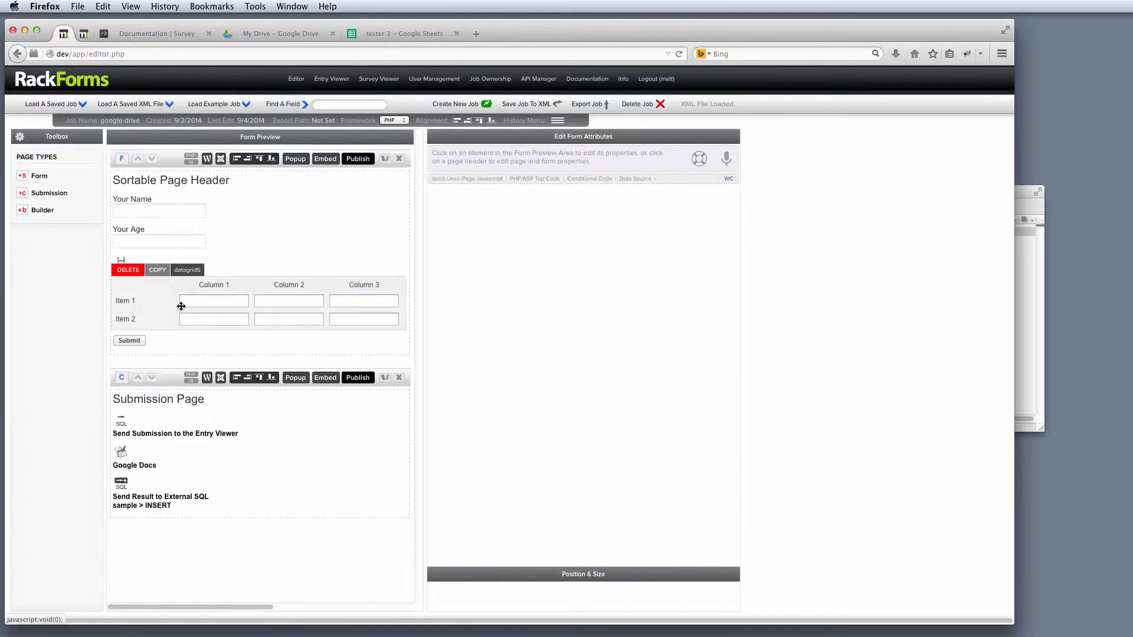
Select the form's data grid, then examine the submitted data grid rows in the tester 3 Google Sheet and return to the editor
{"action": "left_click", "coordinate": [152, 306]}
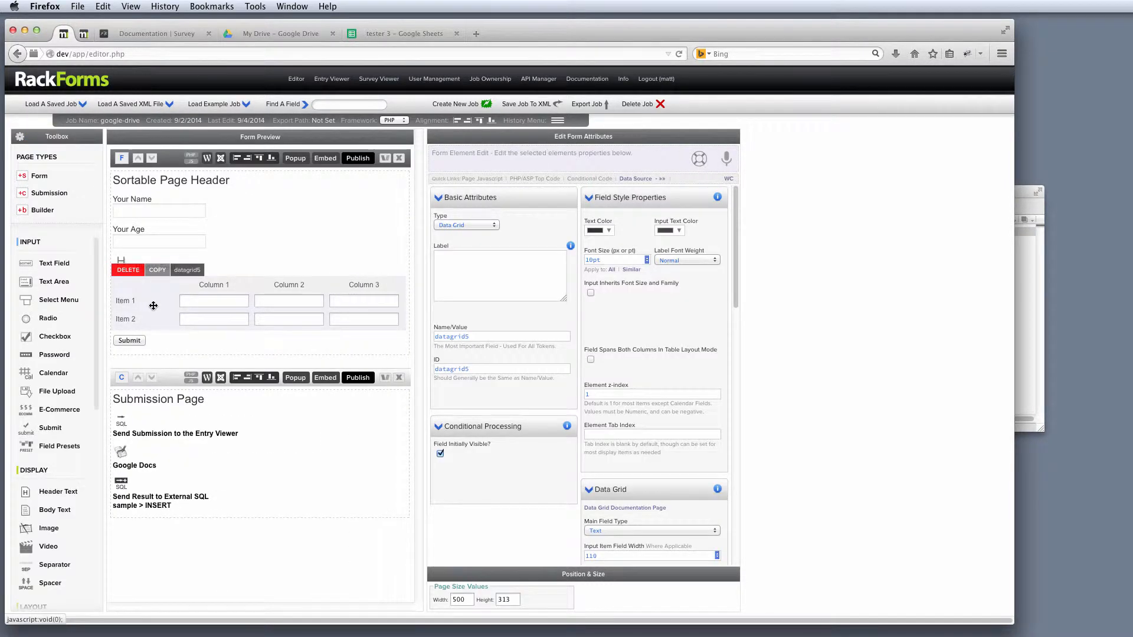
{"action": "left_click", "coordinate": [378, 31]}
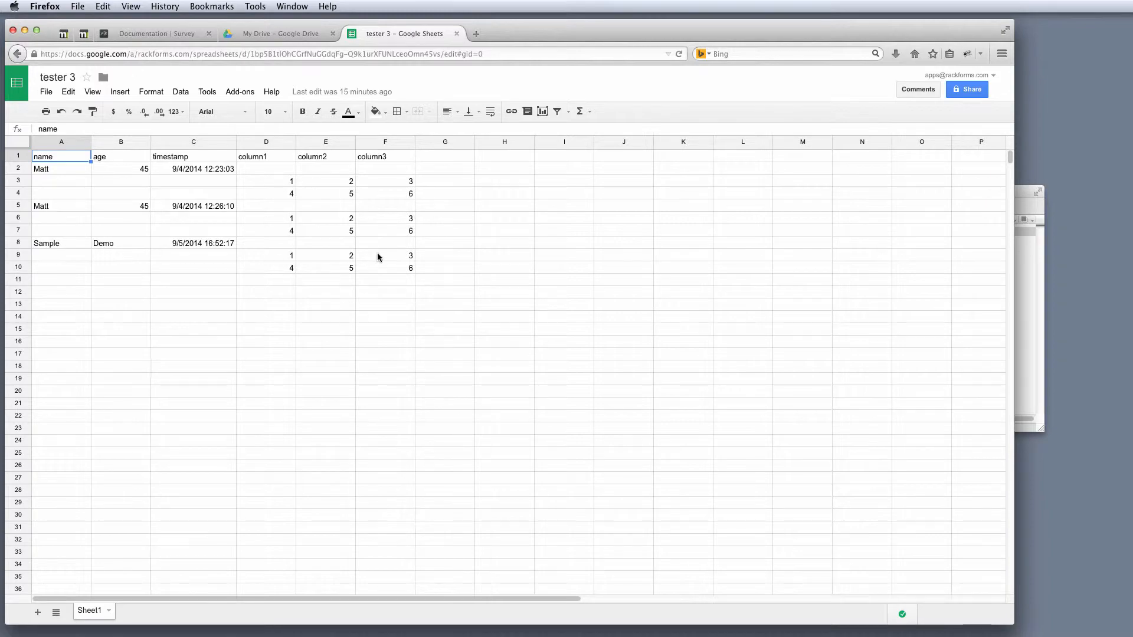
{"action": "left_click", "coordinate": [66, 34]}
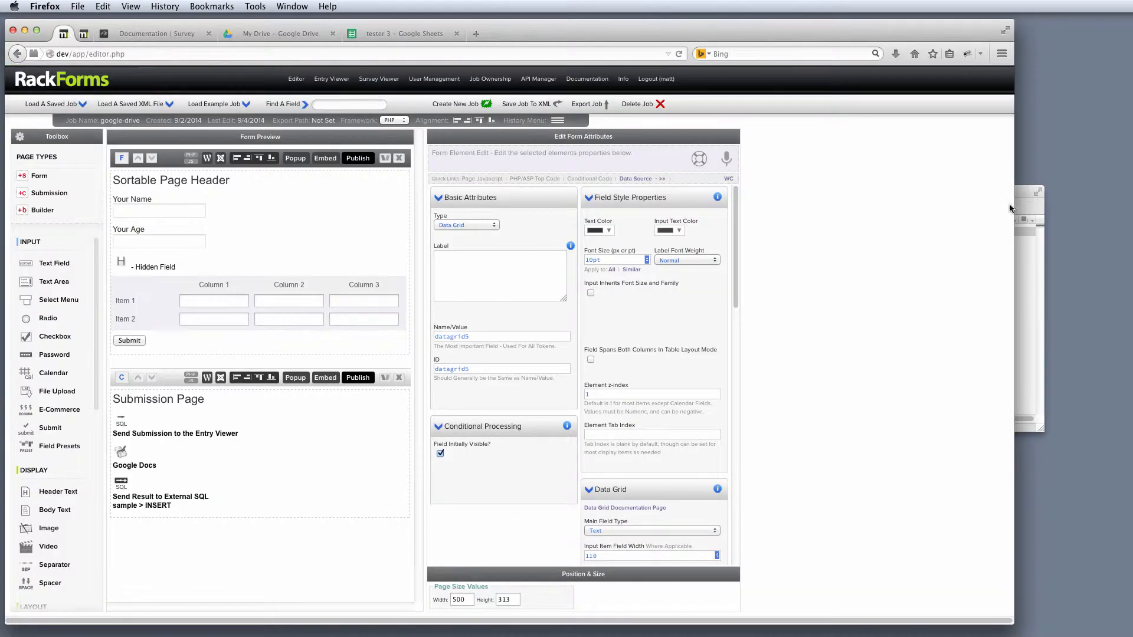
Switch to the TextWrangler release notes and highlight the Dynamic Survey Question Generation feature line
{"action": "left_click", "coordinate": [1023, 194]}
{"action": "left_click", "coordinate": [899, 250]}
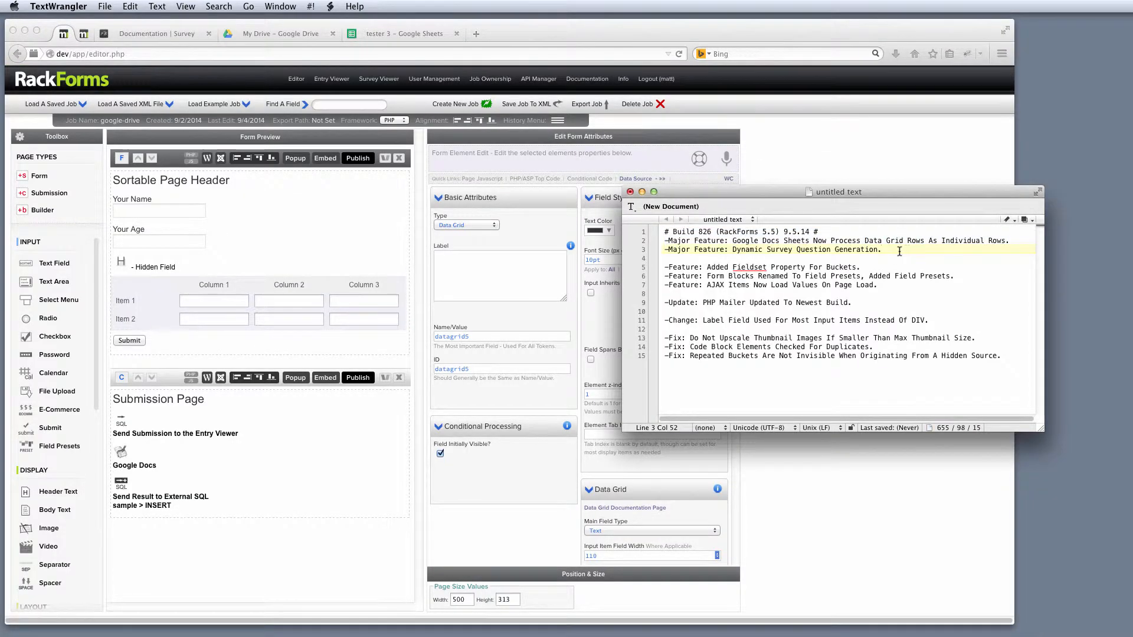
{"action": "left_click_drag", "start_coordinate": [899, 251], "coordinate": [631, 248]}
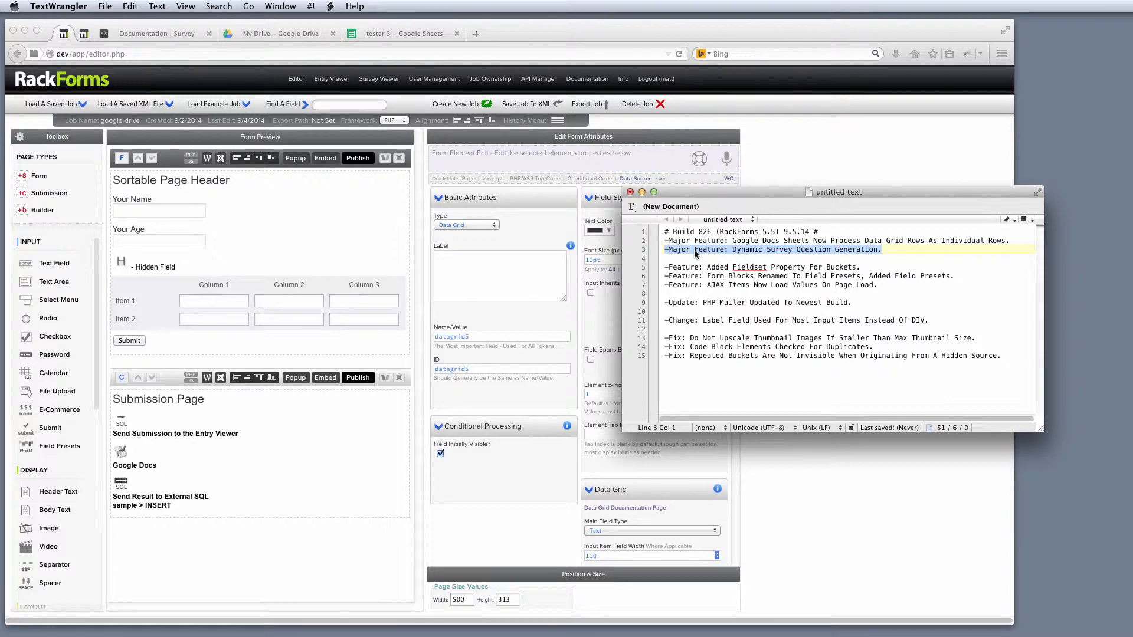
Switch back to RackForms and add a Survey element to the google-drive form page
{"action": "left_click", "coordinate": [326, 279]}
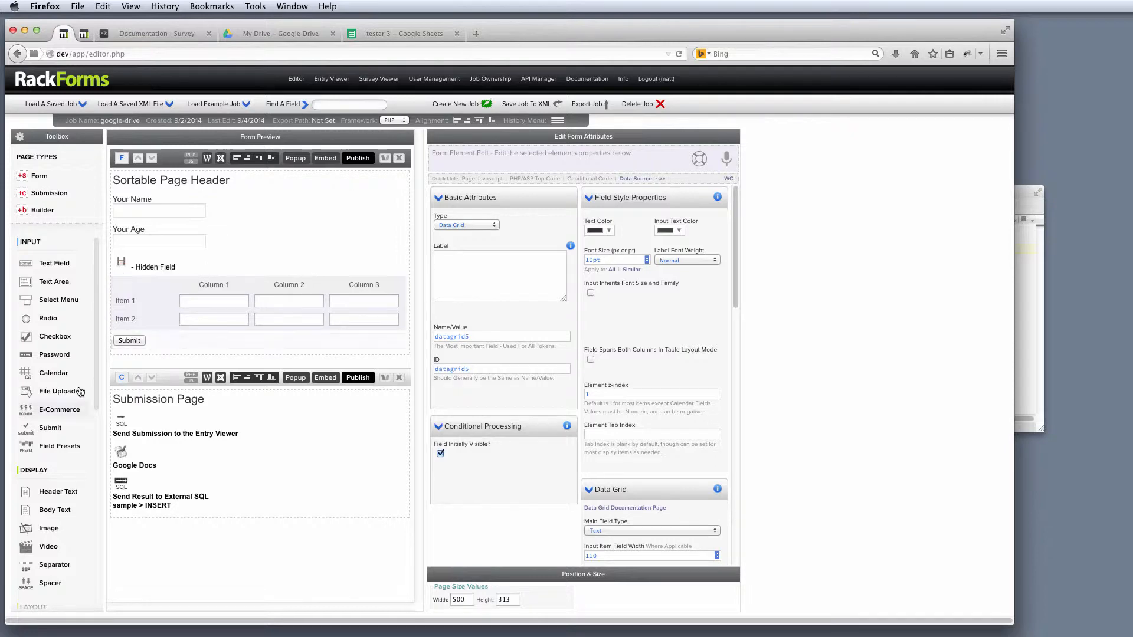
{"action": "scroll", "coordinate": [86, 517], "scroll_direction": "down", "scroll_amount": 10}
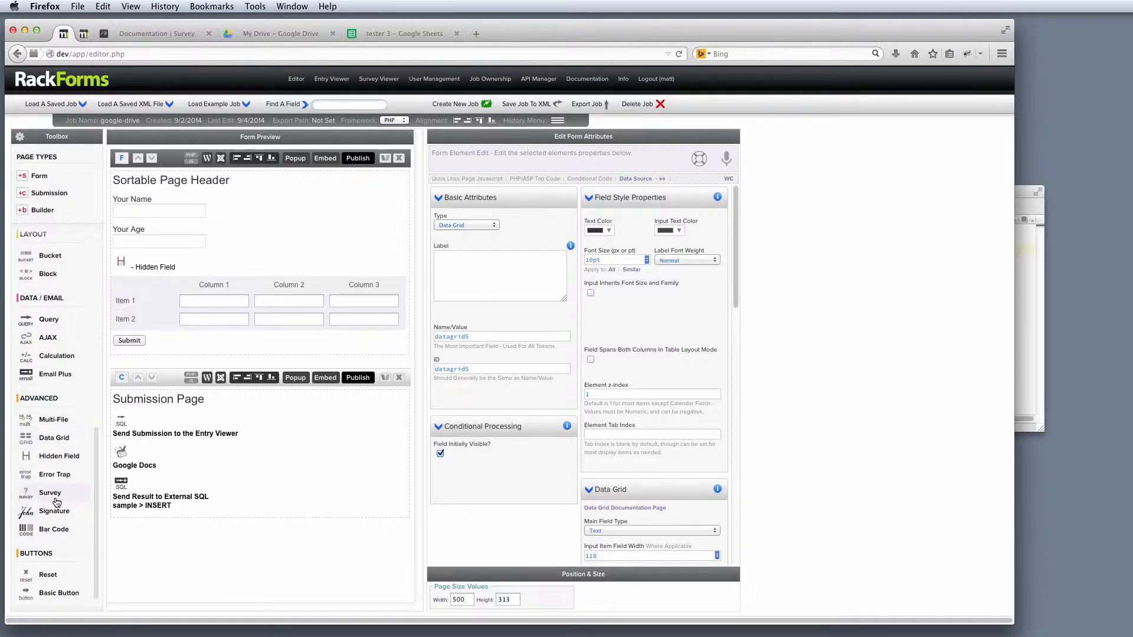
{"action": "left_click", "coordinate": [50, 493]}
Place the example query's link in the survey's Create Survey Questions From Database Call field, then return to the TextWrangler notes
{"action": "scroll", "coordinate": [728, 348], "scroll_direction": "down", "scroll_amount": 10}
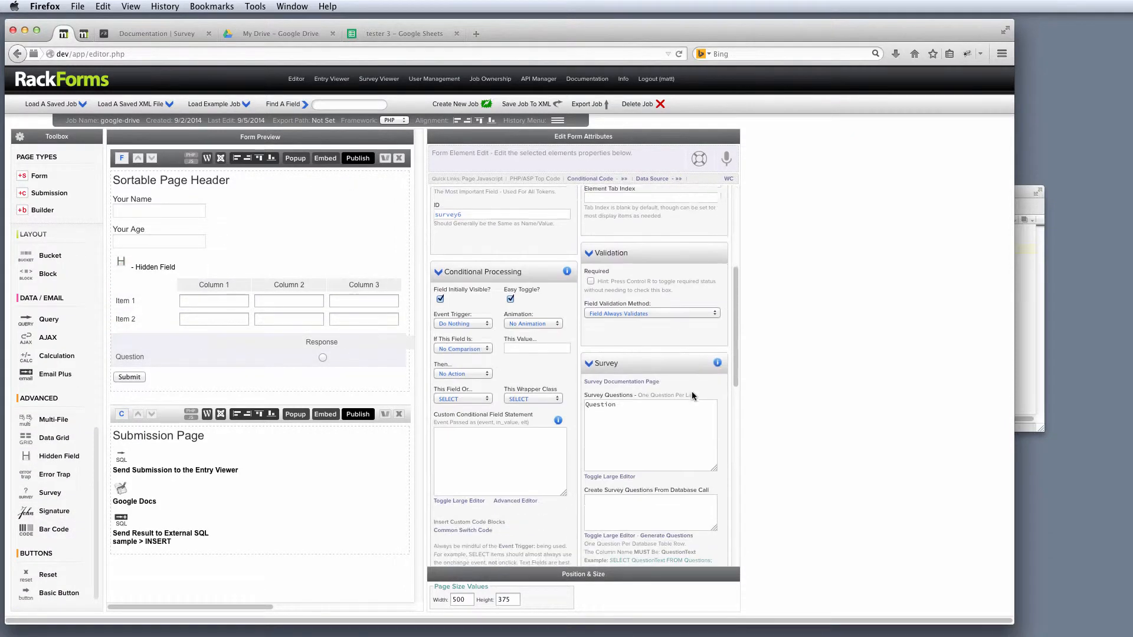
{"action": "left_click_drag", "start_coordinate": [613, 423], "coordinate": [614, 373]}
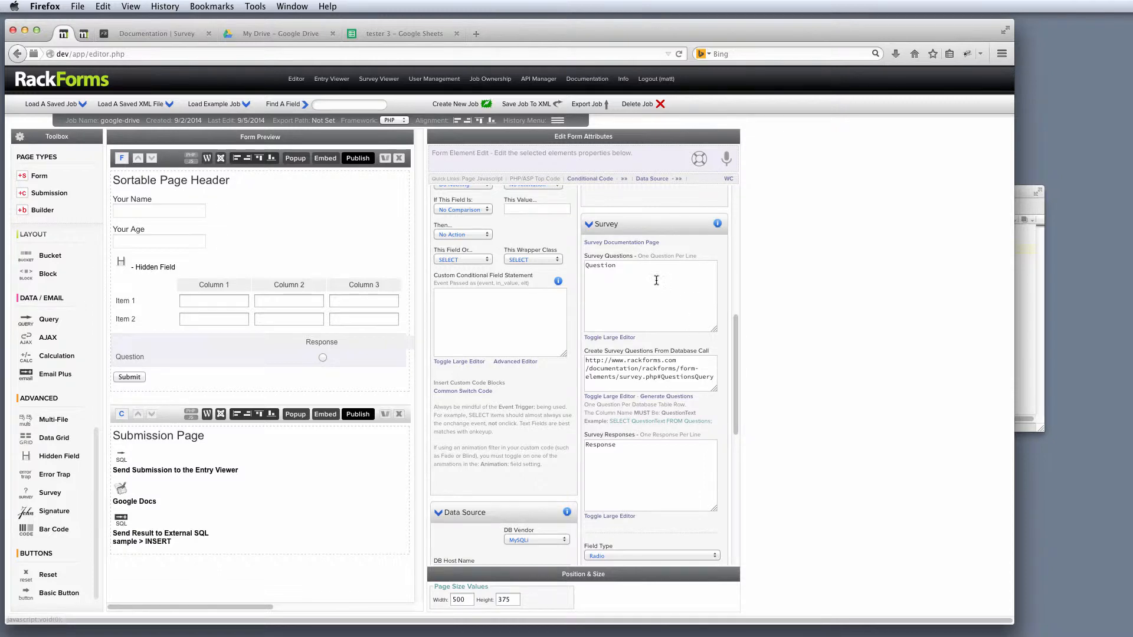
{"action": "double_click", "coordinate": [603, 265]}
{"action": "left_click", "coordinate": [1021, 195]}
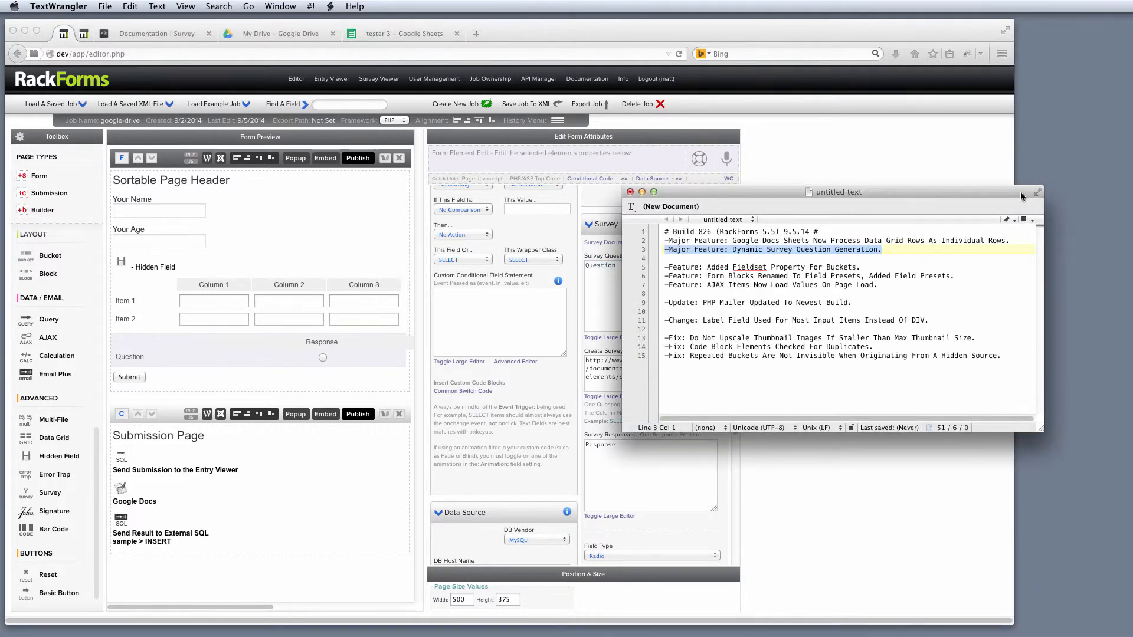